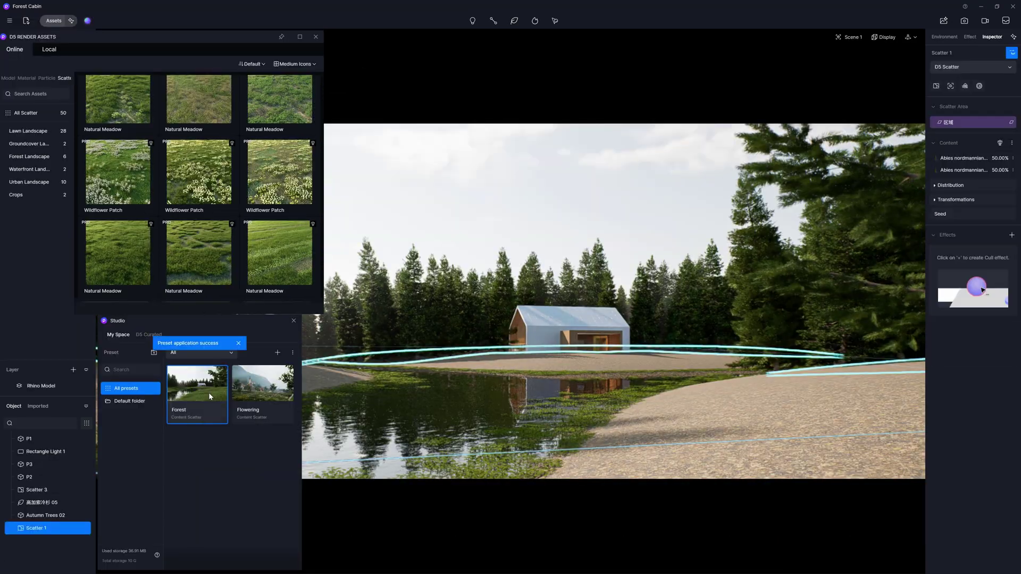
- Deselect Scatter 1 to view the applied Forest preset on the cabin scene
click(541, 71)
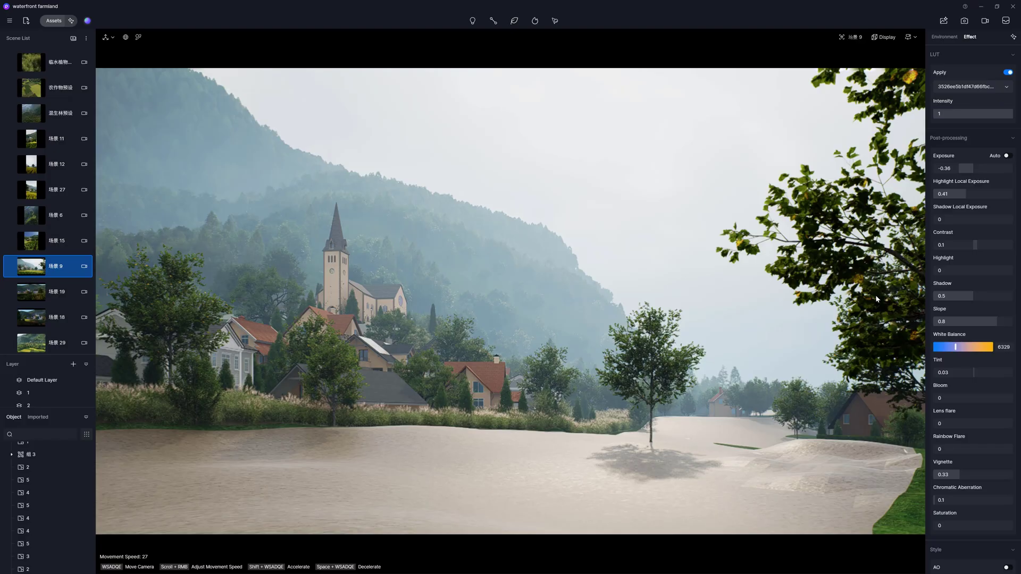
- Create Scatter 7 from the bare farmland terrain's material
click(555, 20)
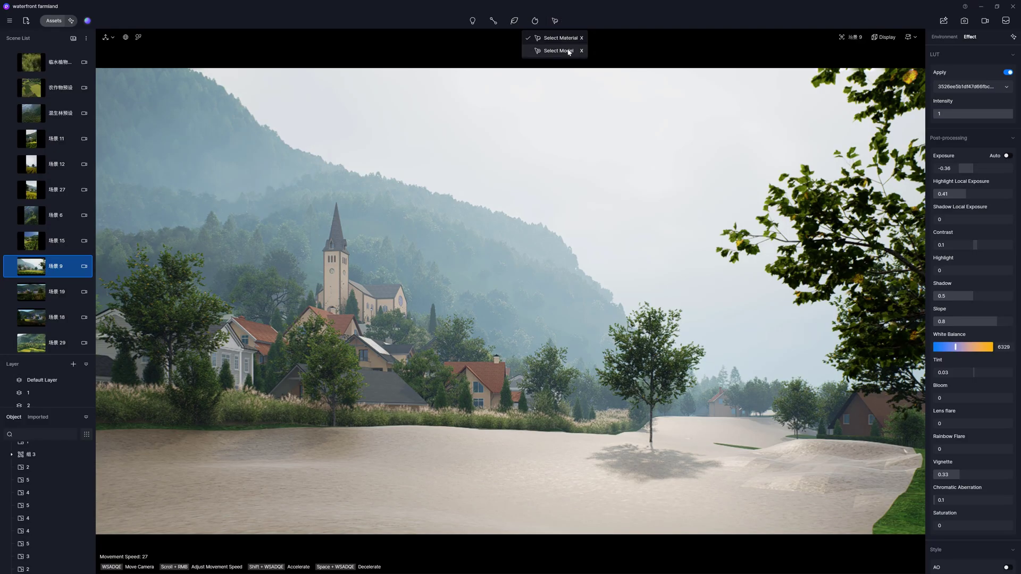
click(559, 38)
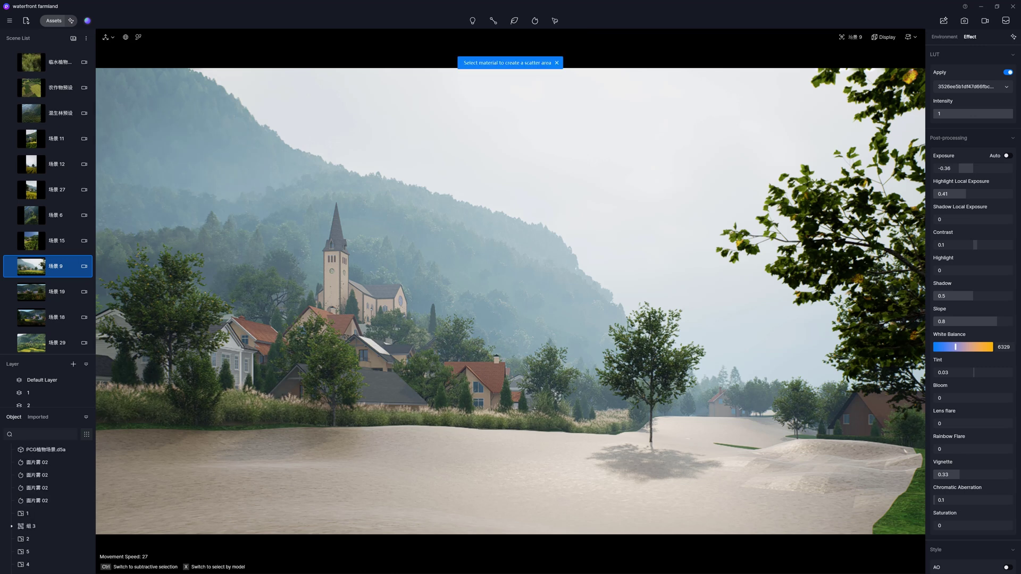
click(492, 476)
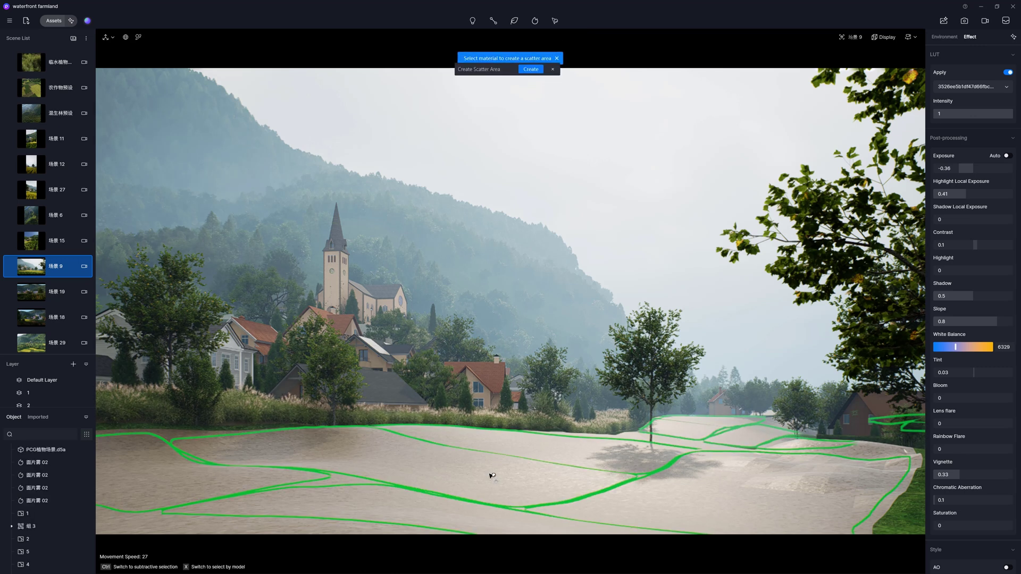
click(537, 72)
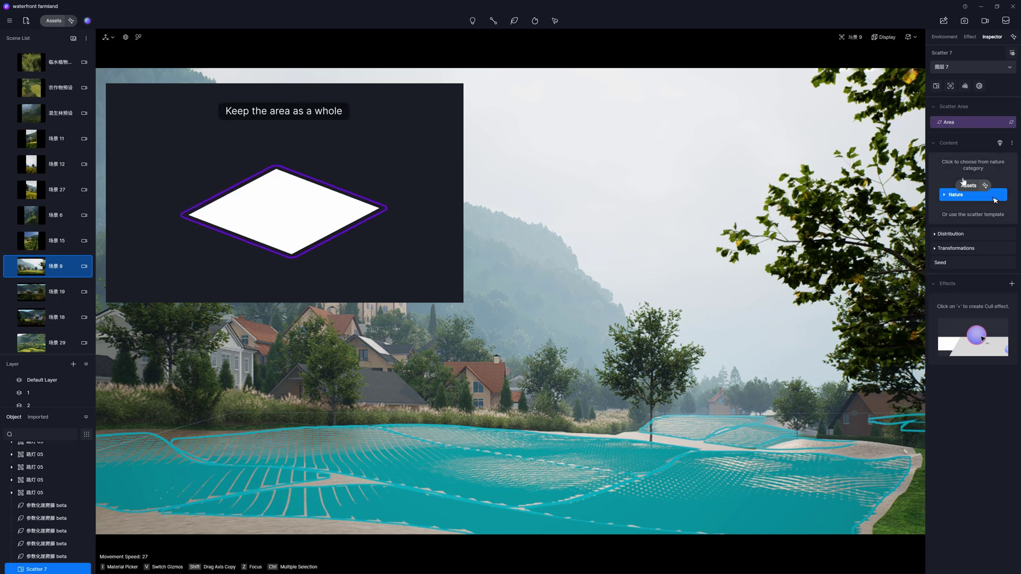
click(938, 236)
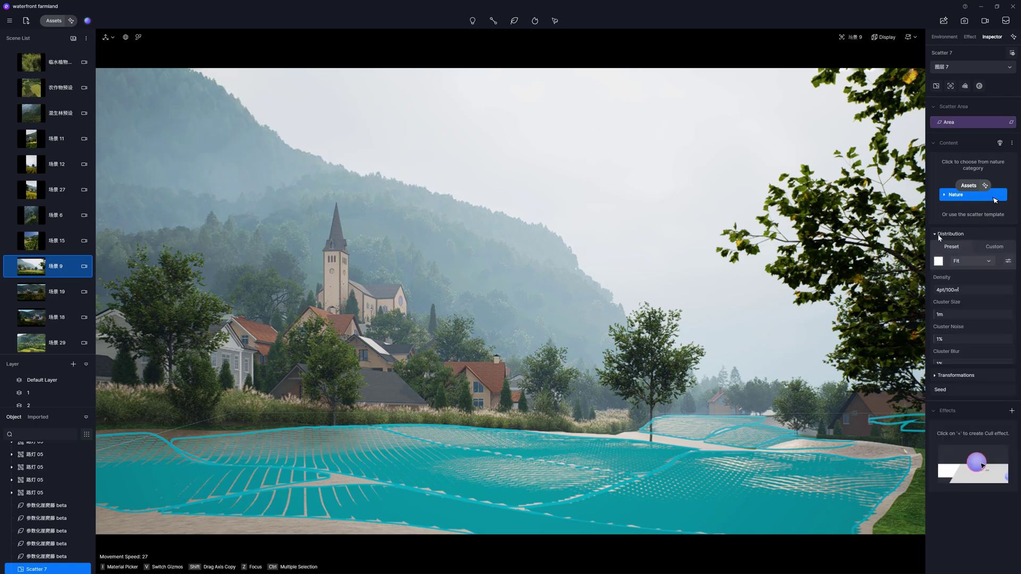
click(995, 247)
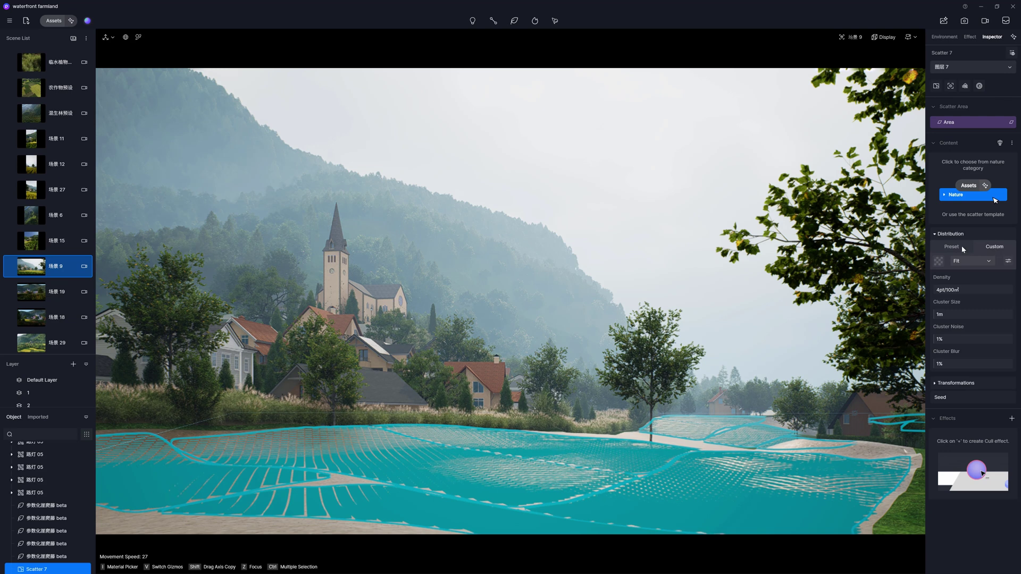
click(963, 248)
click(939, 261)
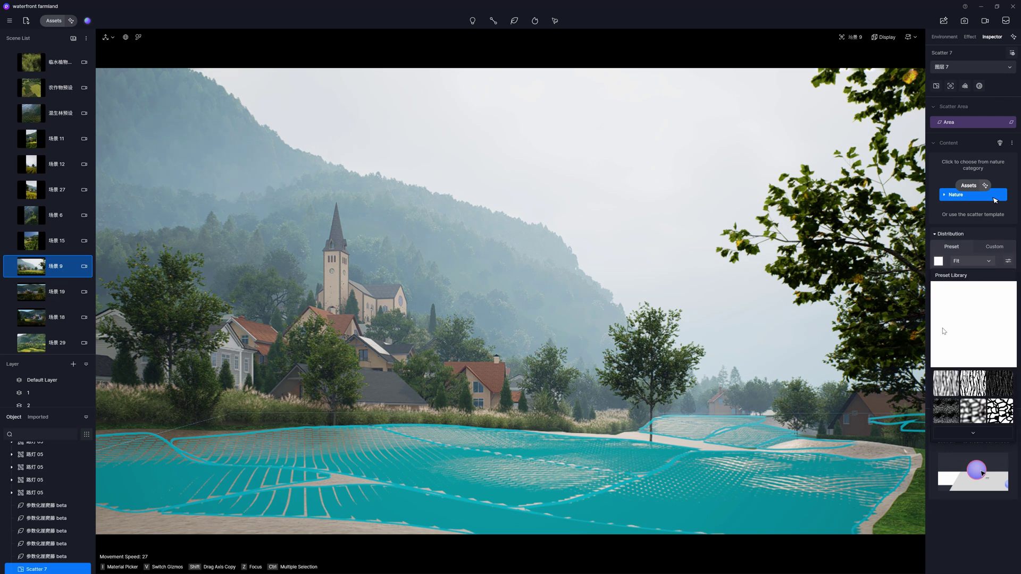
click(936, 234)
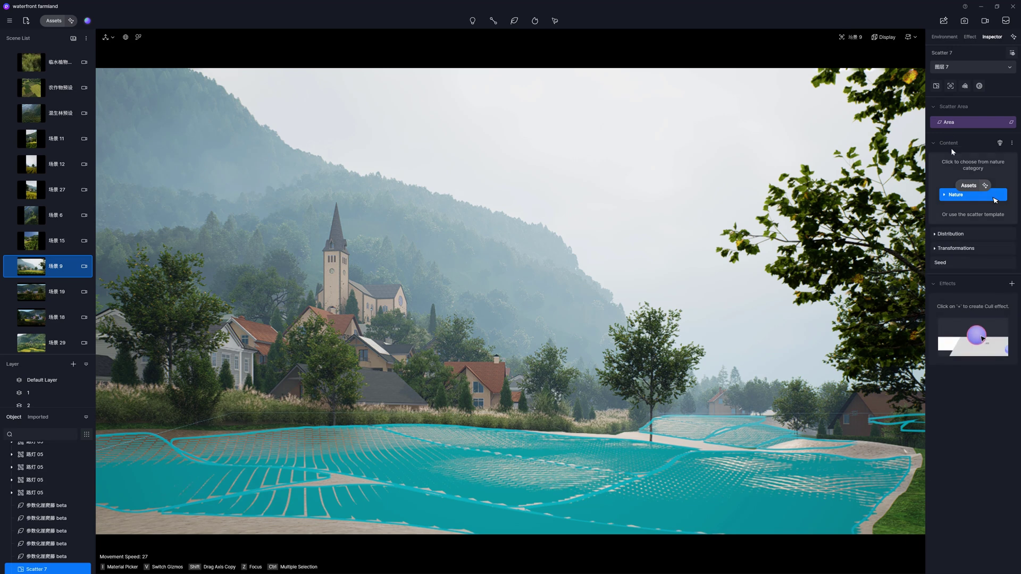
click(1013, 123)
- Image-divide the scatter area using a pattern from the Preset Library
click(981, 153)
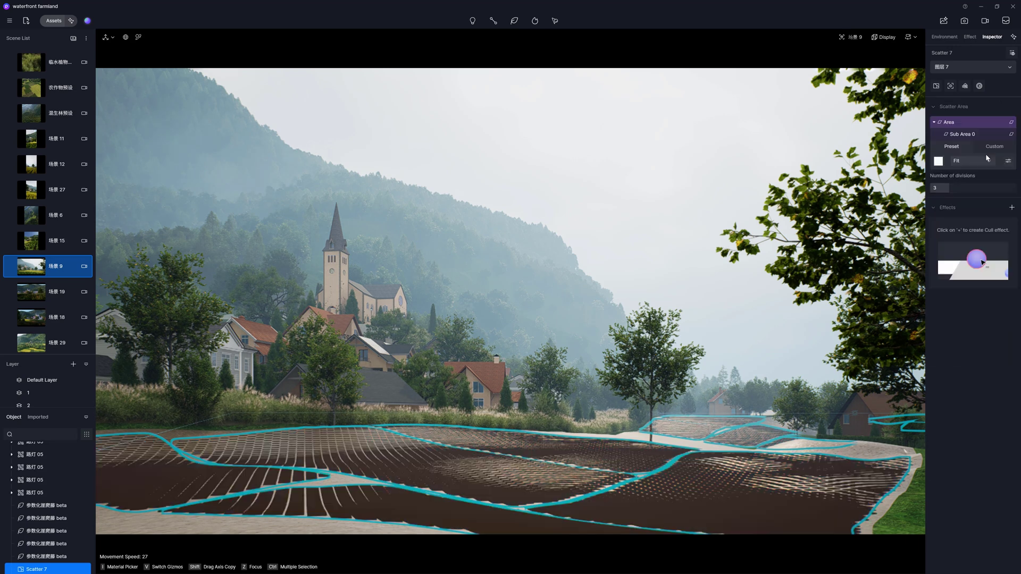
click(939, 162)
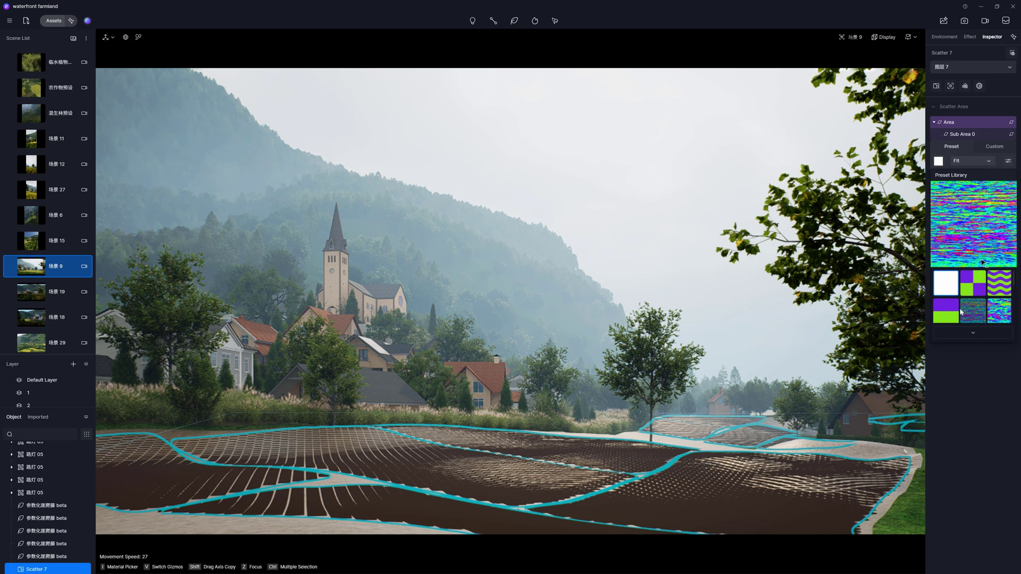
click(1003, 315)
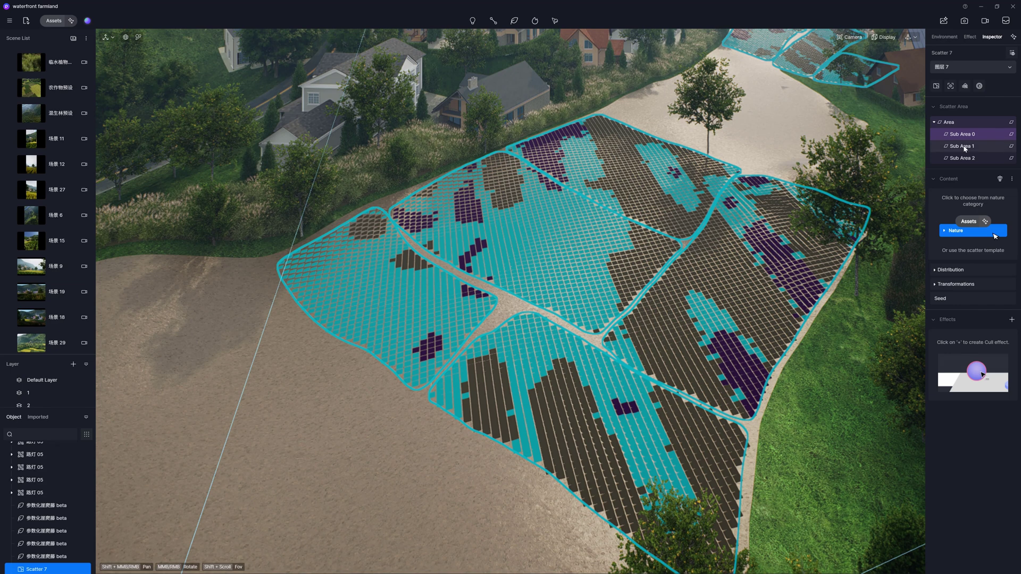
- Inspect Sub Area 2, return to view 场景 9, and select Sub Area 0
click(962, 159)
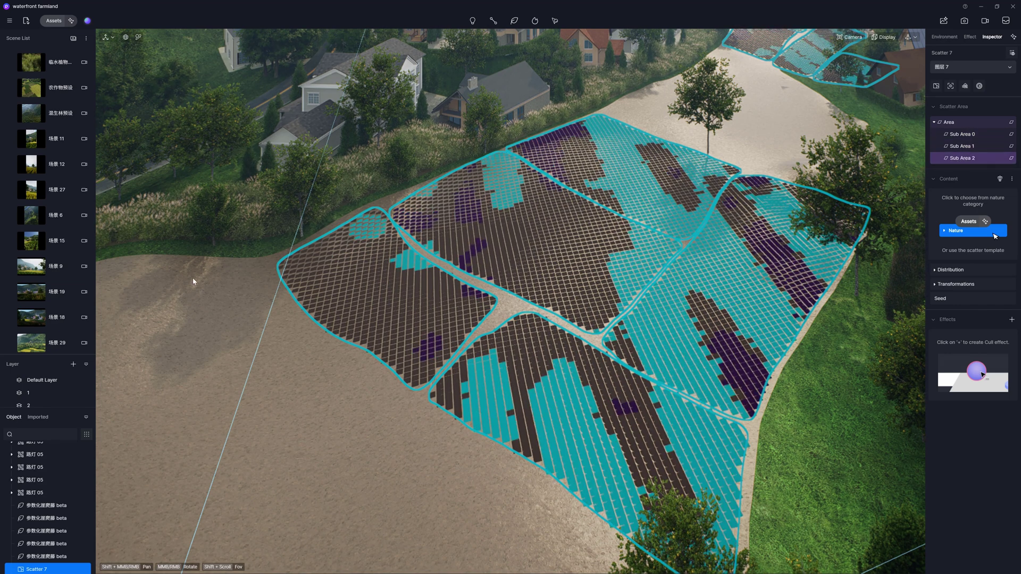
click(32, 267)
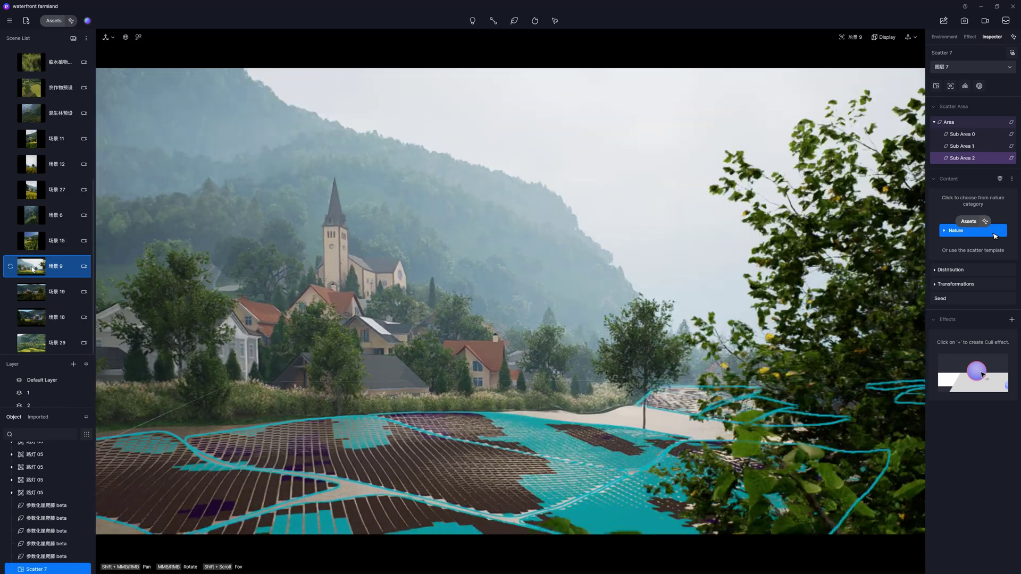
click(964, 135)
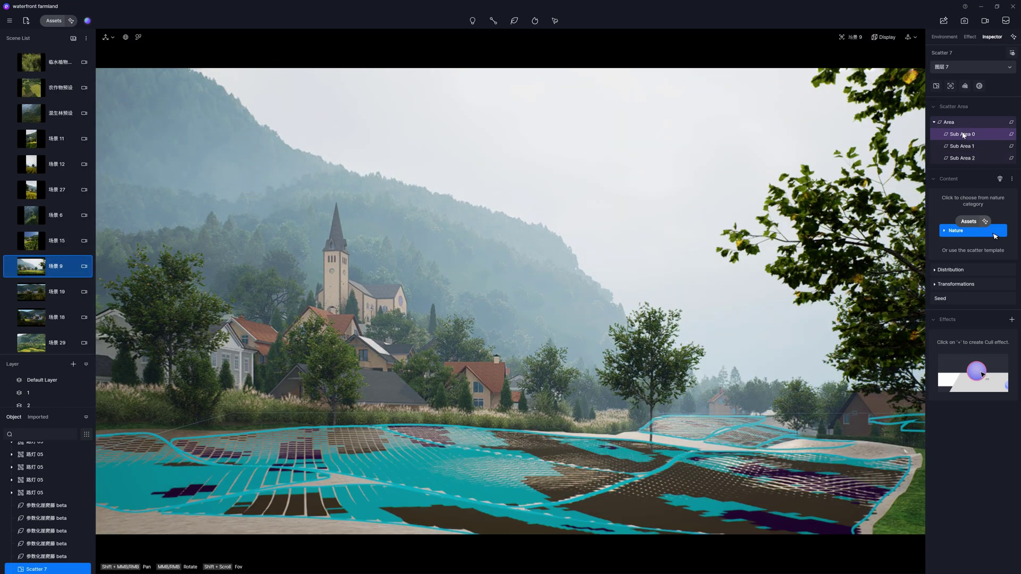
- Add Debregeasia orientalis 06, Allamanda cathartica 04 and Debregeasia orientalis 03 shrubs to Sub Area 0
click(963, 225)
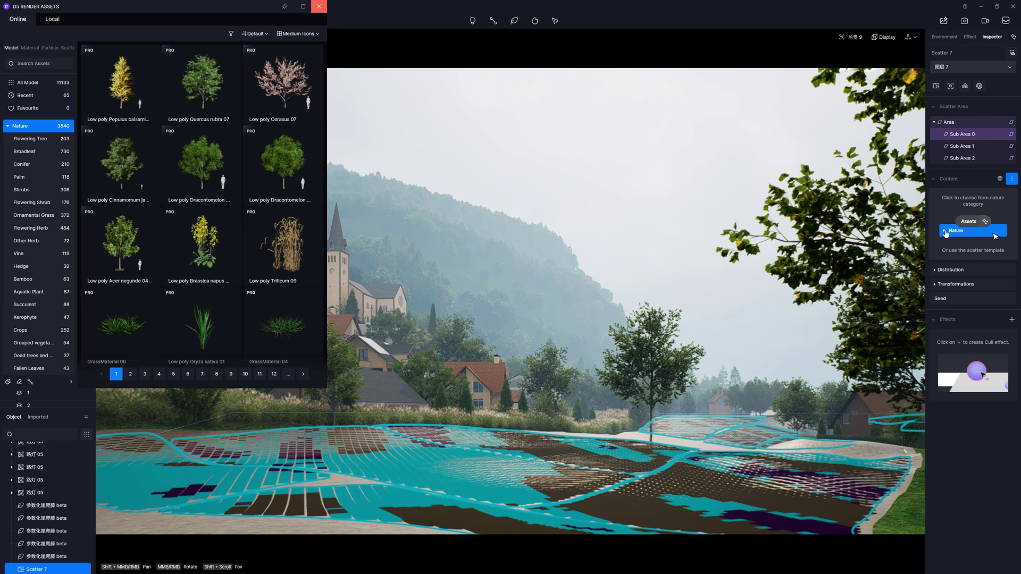
click(30, 194)
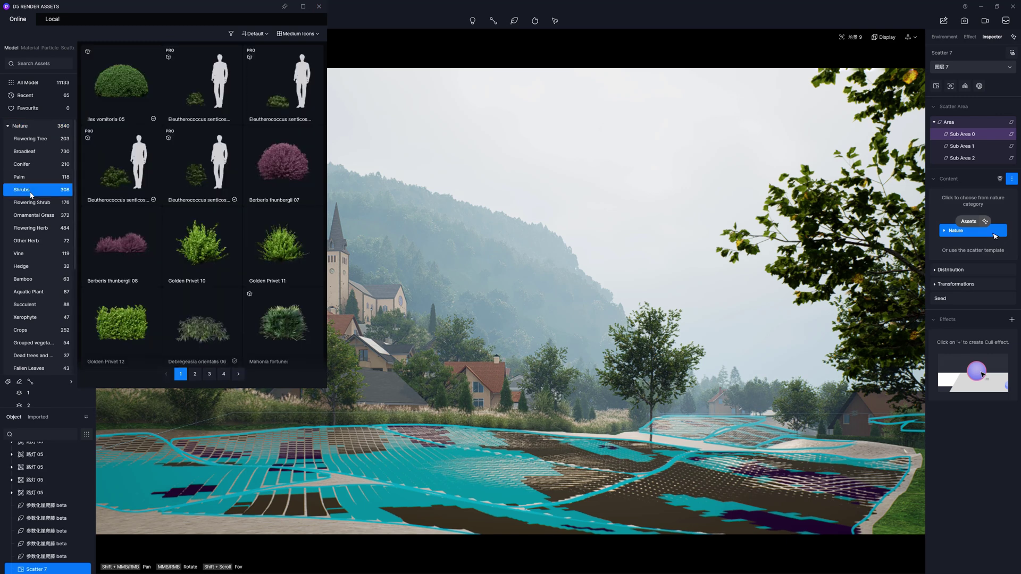
scroll(305, 162, down, 3)
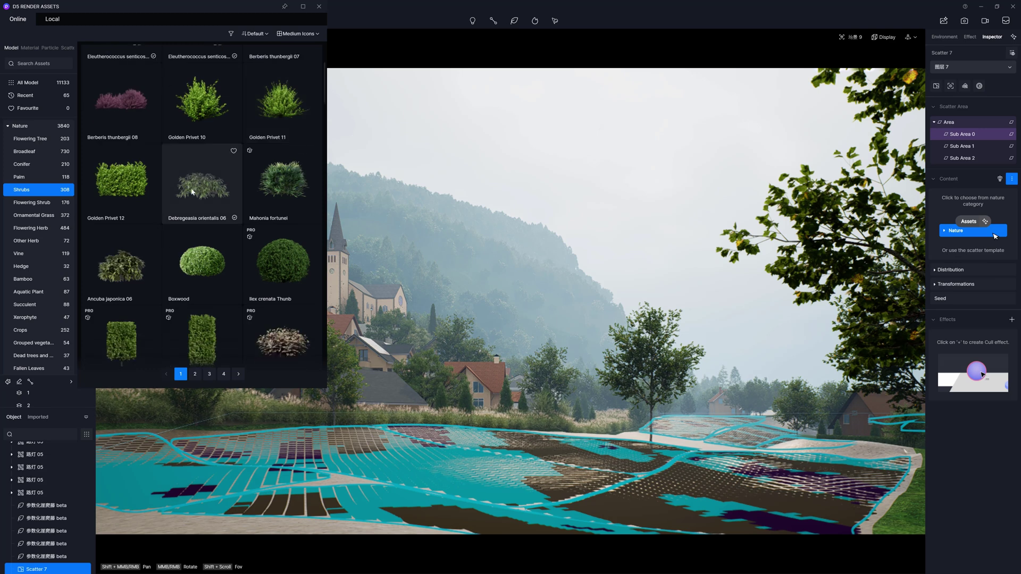
click(192, 191)
scroll(192, 192, down, 4)
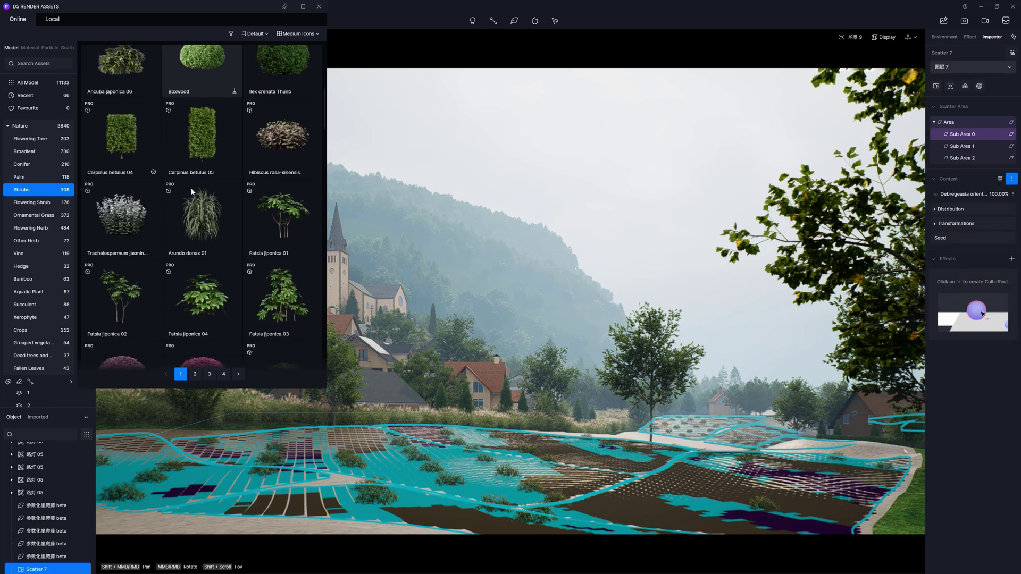
scroll(192, 191, down, 6)
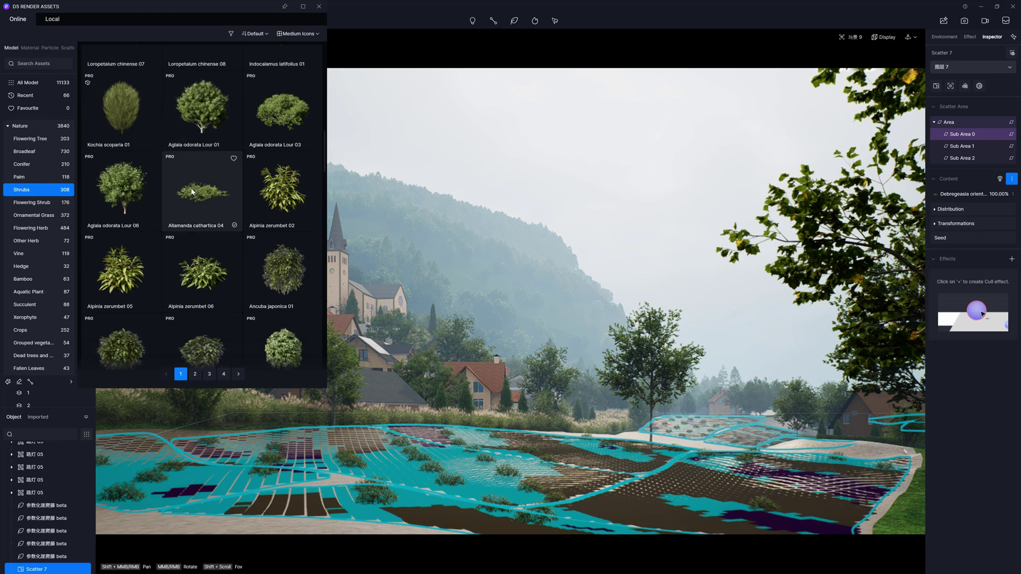
click(192, 192)
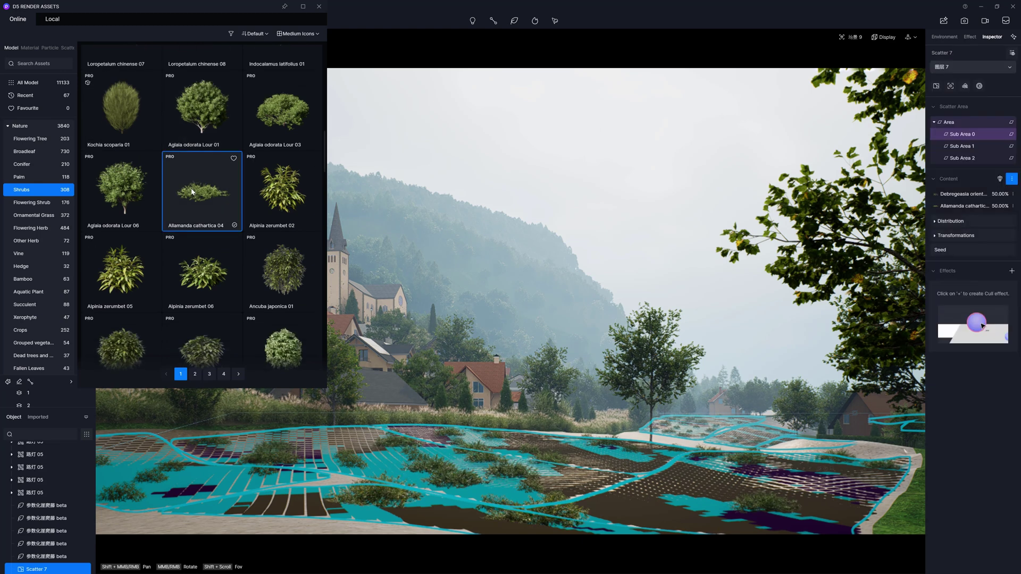
scroll(192, 192, down, 3)
scroll(192, 191, down, 8)
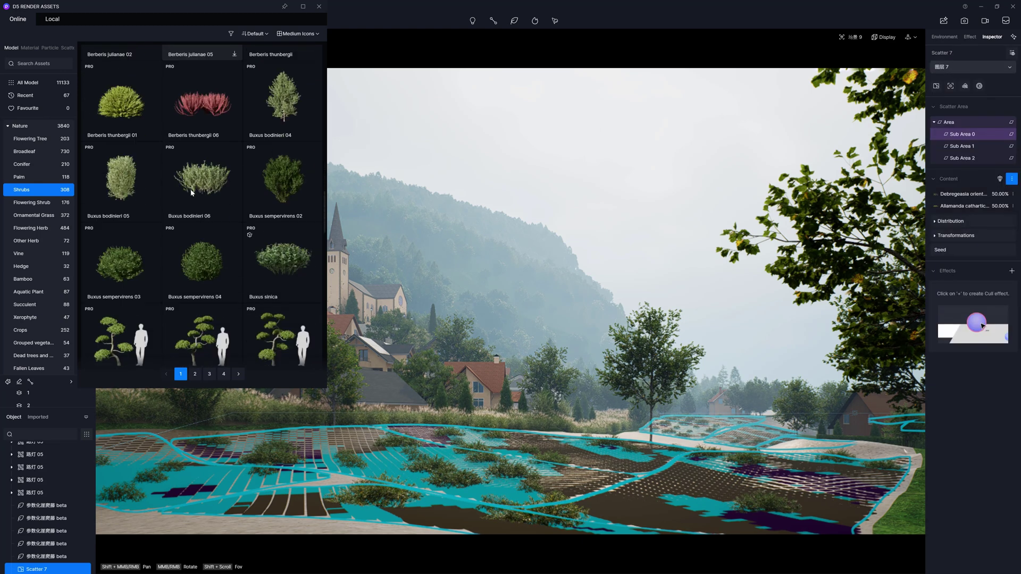
scroll(192, 193, down, 10)
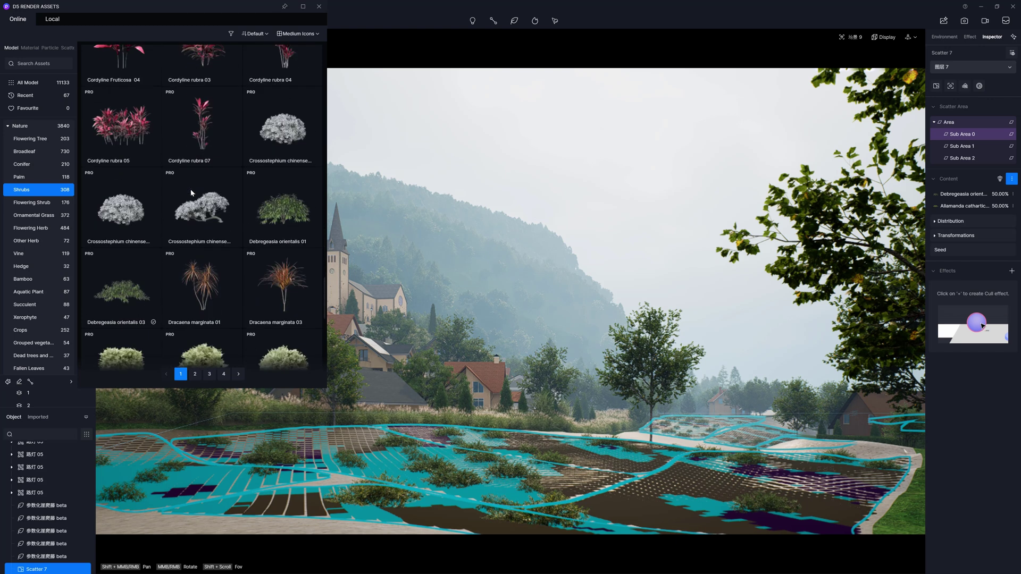
click(133, 186)
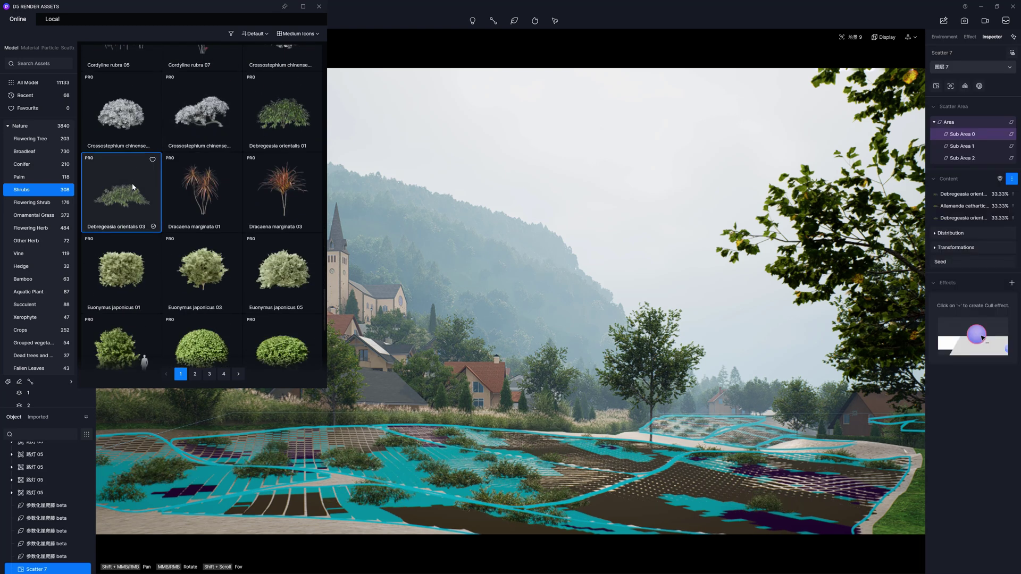
click(319, 7)
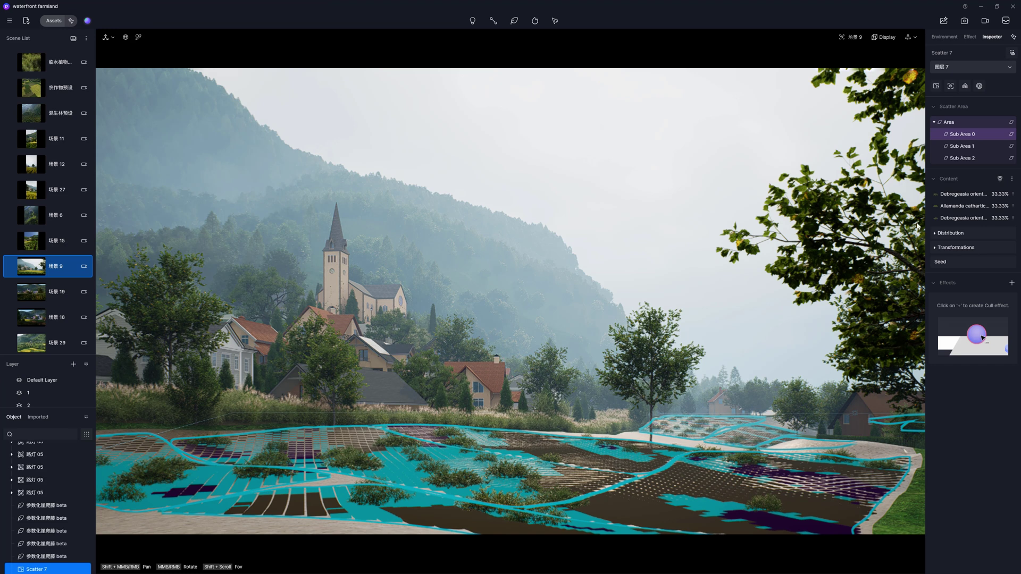
click(960, 194)
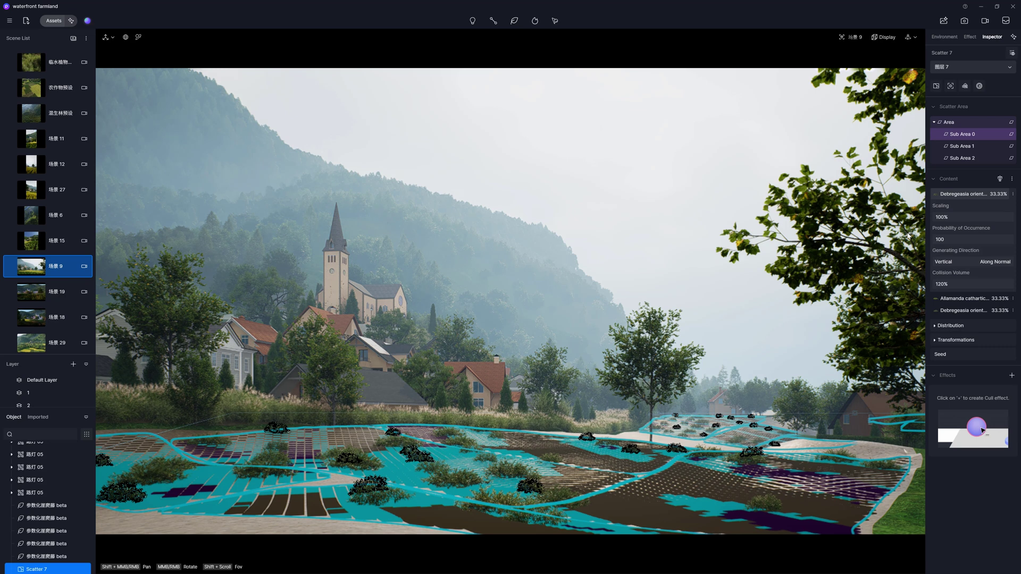
- Reset the first Debregeasia orientalis shrub's scaling to 100%
drag(943, 217, 946, 218)
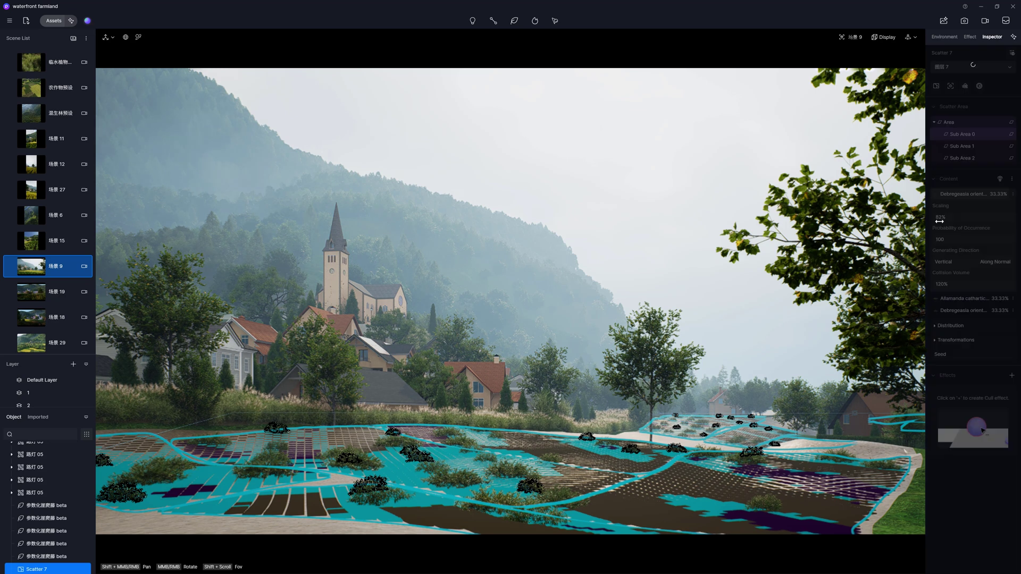
click(945, 218)
text(100)
key(Return)
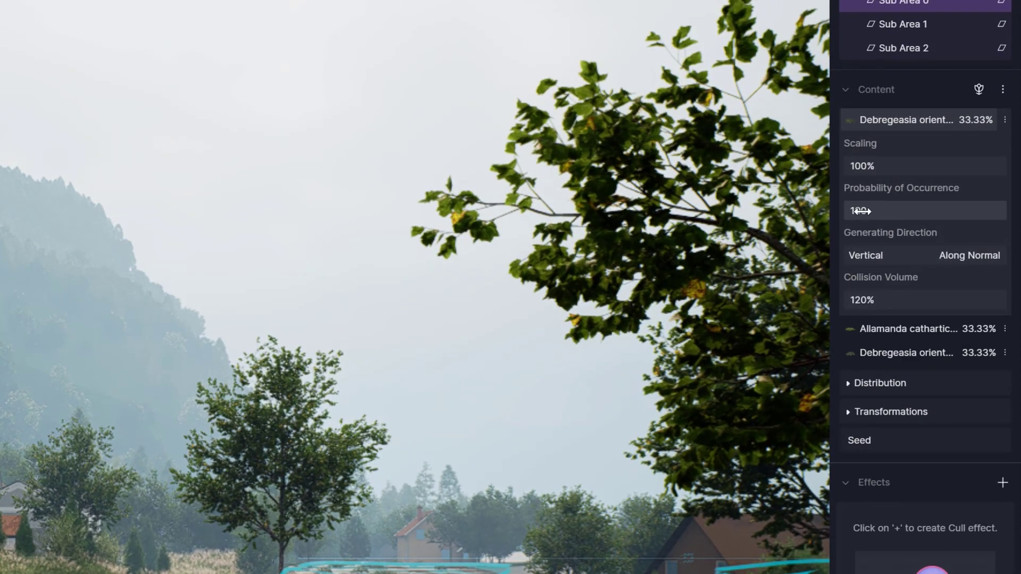
- Set the first shrub's occurrence probability to 200, making it 50% of the mix
drag(955, 240, 958, 239)
drag(903, 211, 951, 210)
click(875, 211)
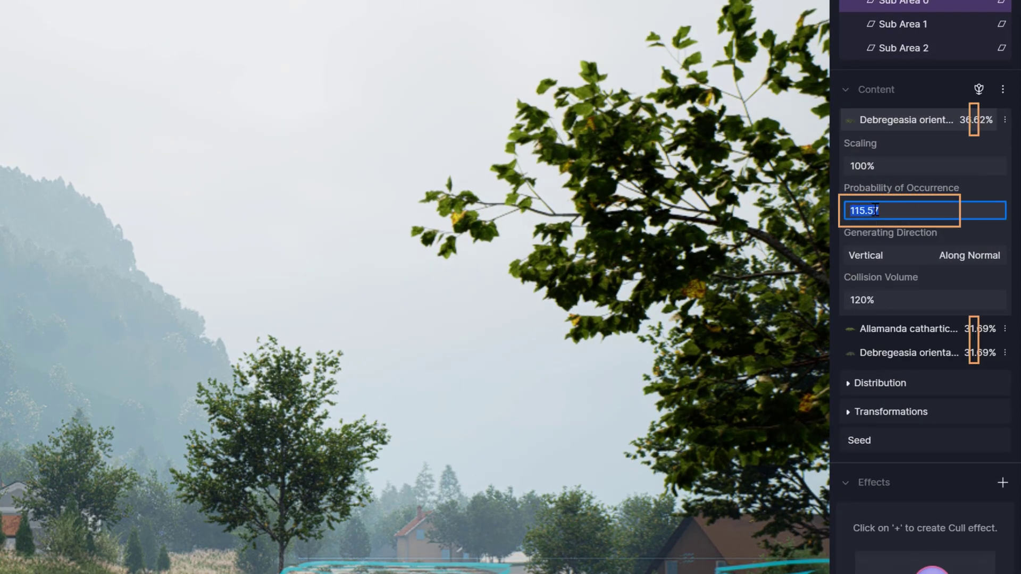
text(200)
key(Return)
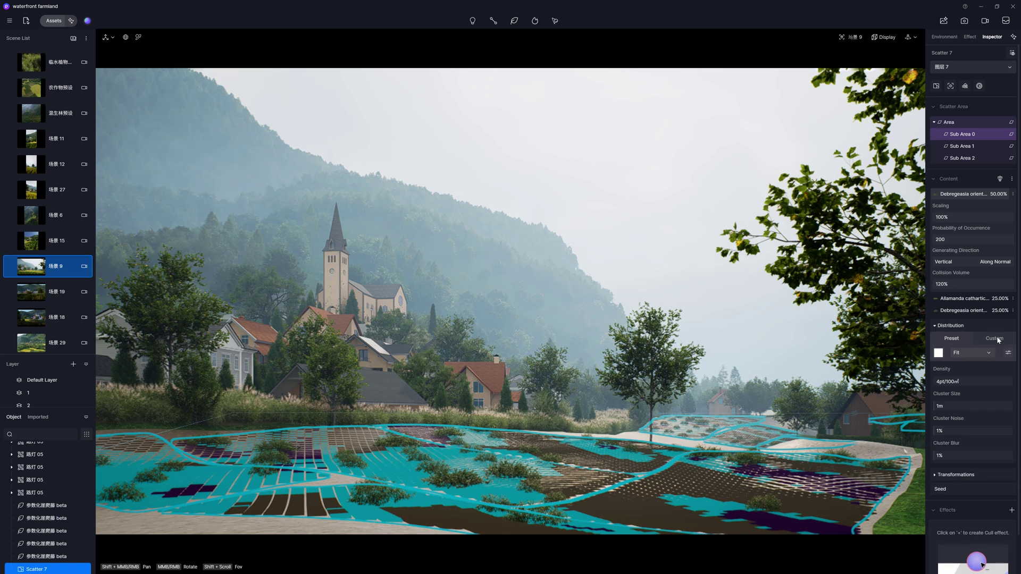
- Try several Preset Library distribution patterns for Sub Area 0, settling on one
click(939, 353)
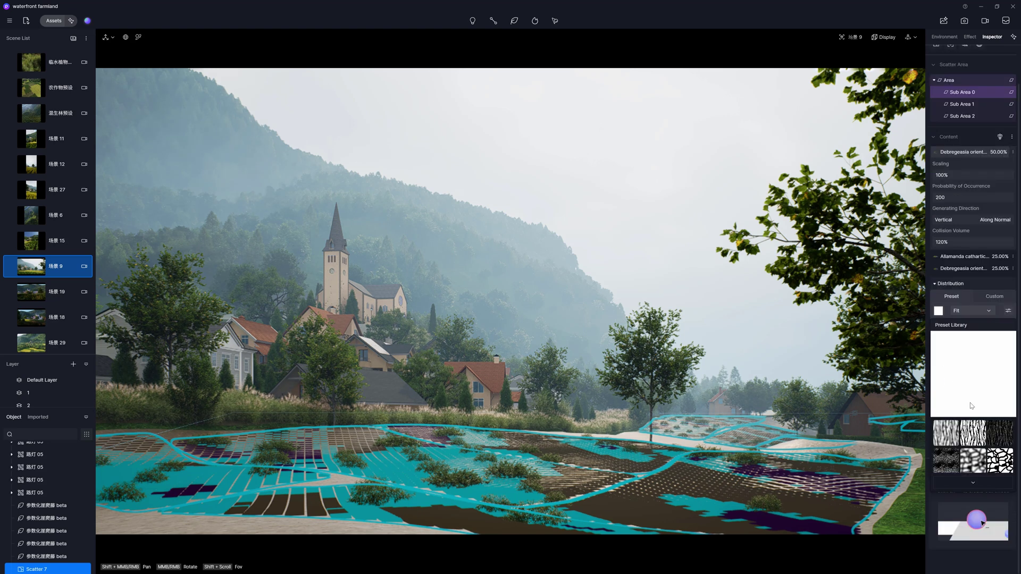
click(975, 439)
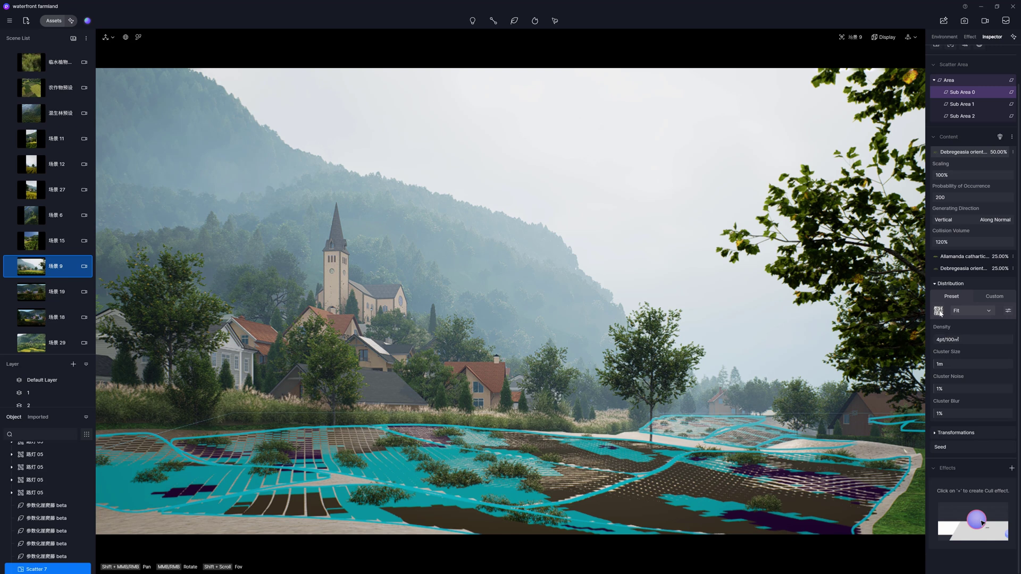
click(939, 311)
click(1000, 439)
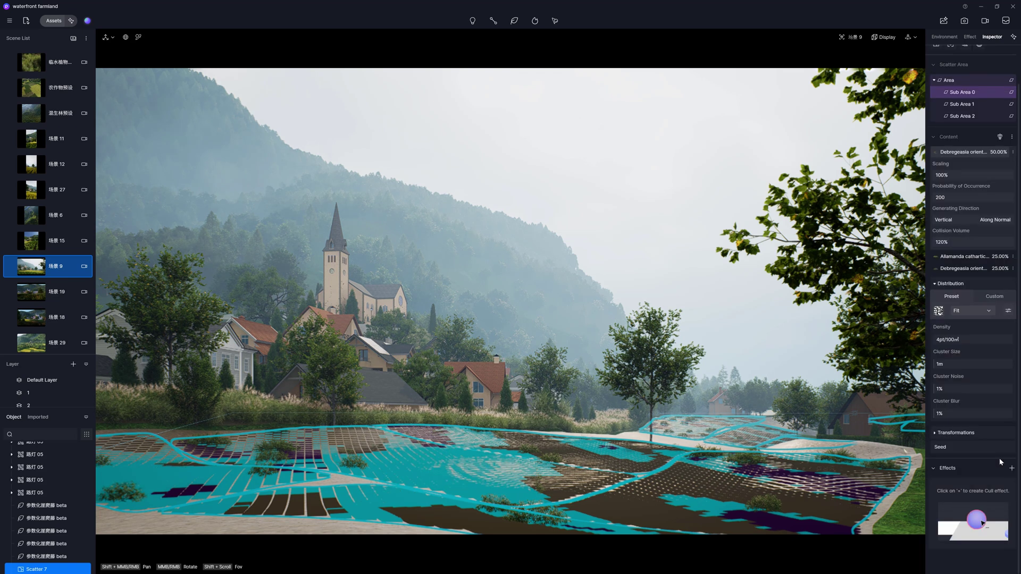
click(939, 311)
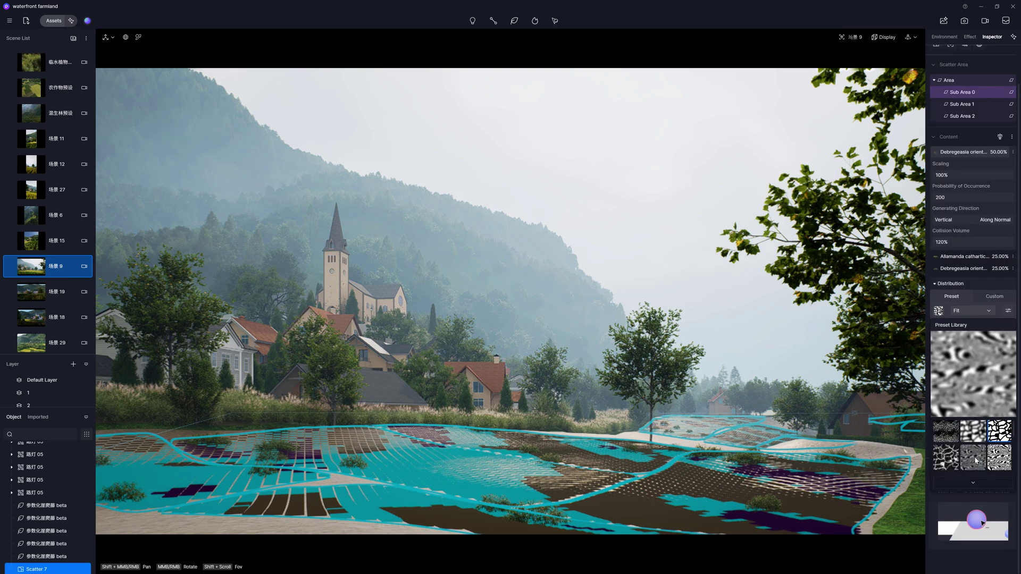
click(972, 432)
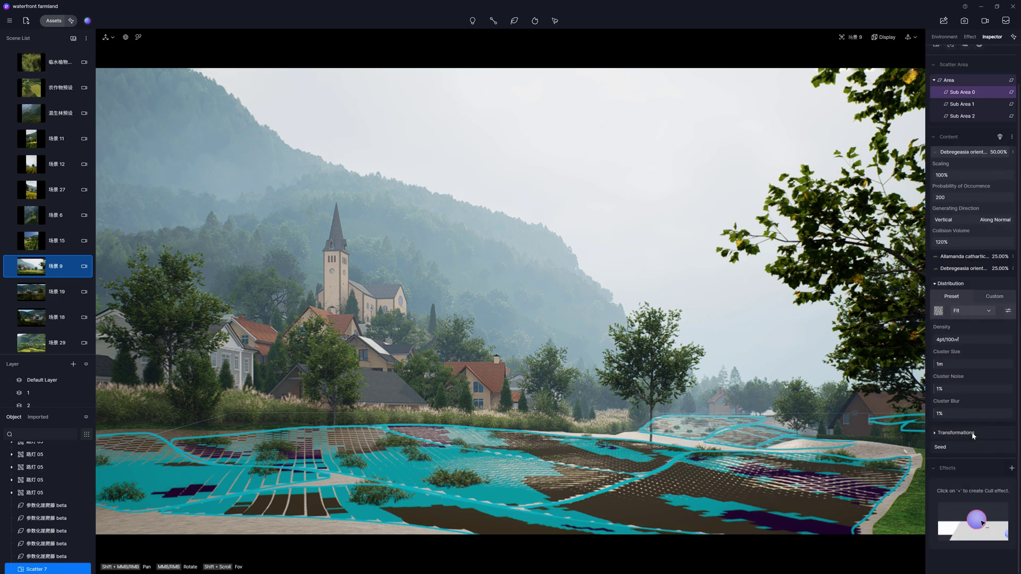
- Reset the distribution map and raise shrub density to about 4125pt/100m²
click(938, 311)
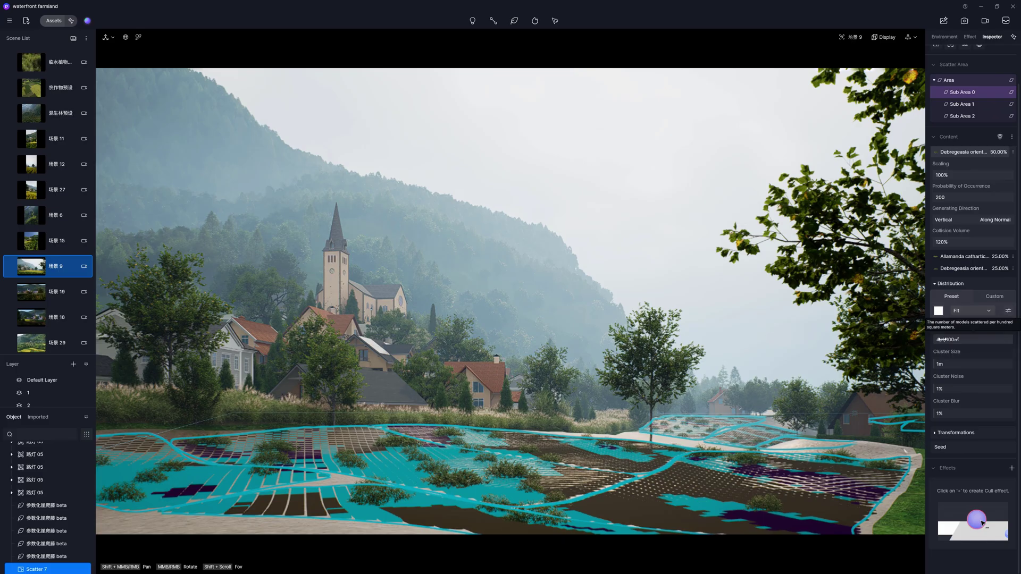
drag(941, 339, 999, 340)
- Keep Fit mapping and tune clusters to 3.01m size, 12.5% noise and 11% blur
click(972, 311)
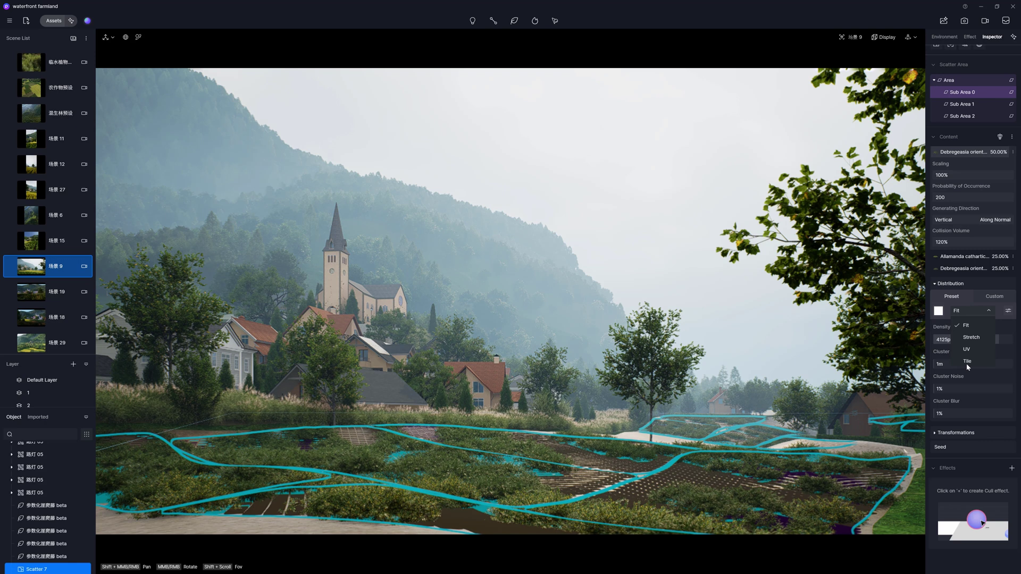
key(Escape)
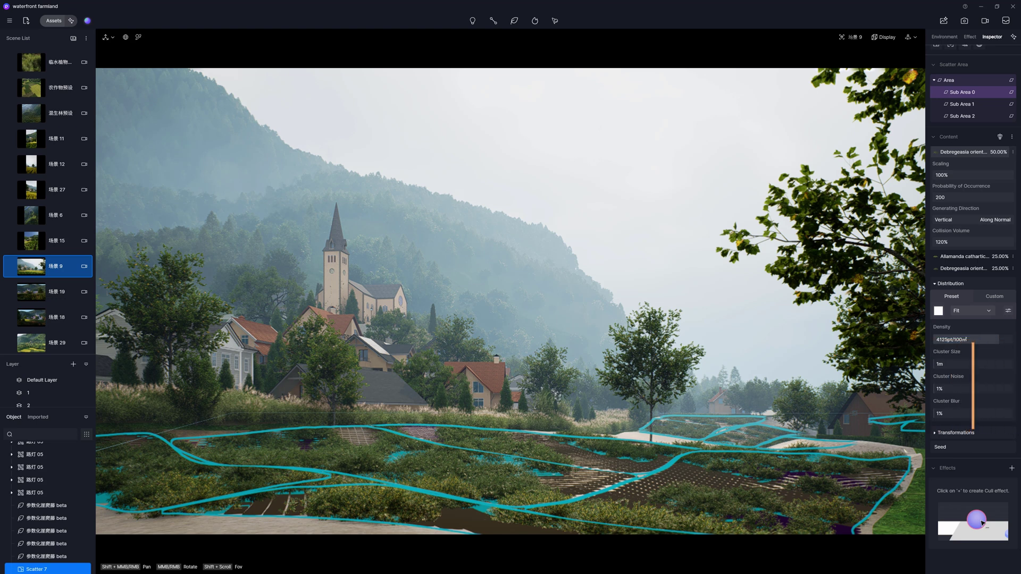
drag(940, 364, 949, 366)
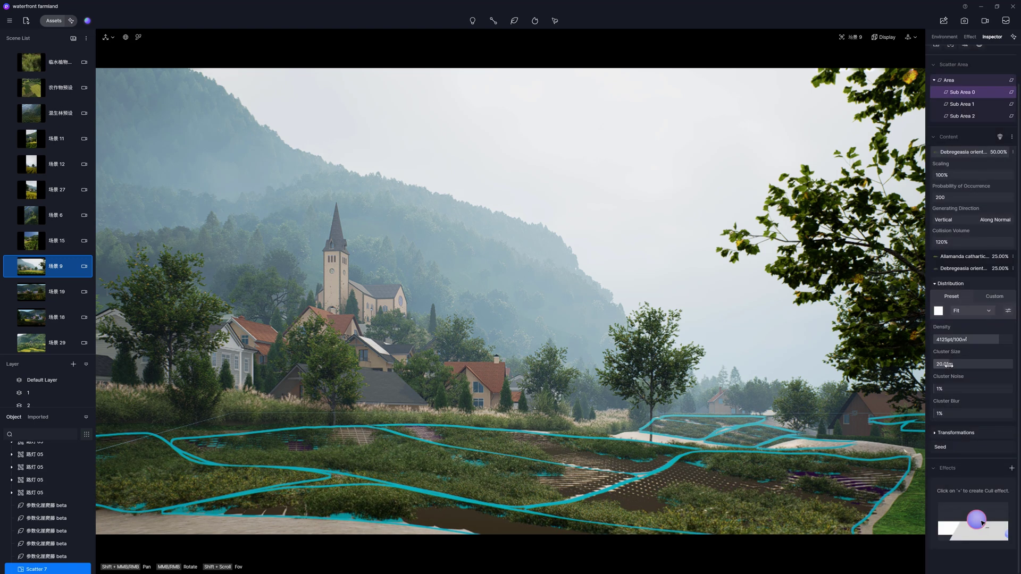
drag(949, 365, 944, 394)
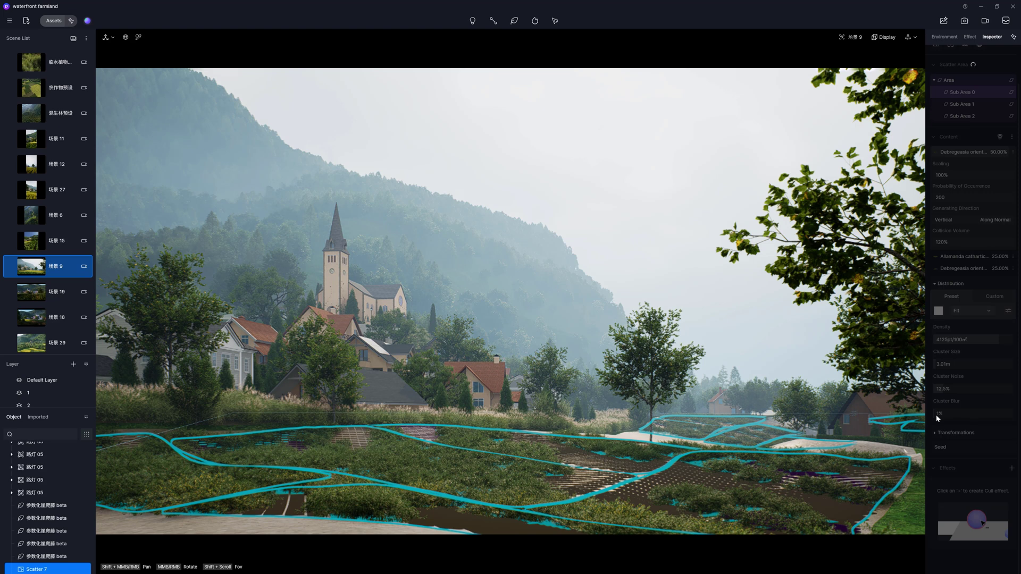
drag(937, 418, 943, 418)
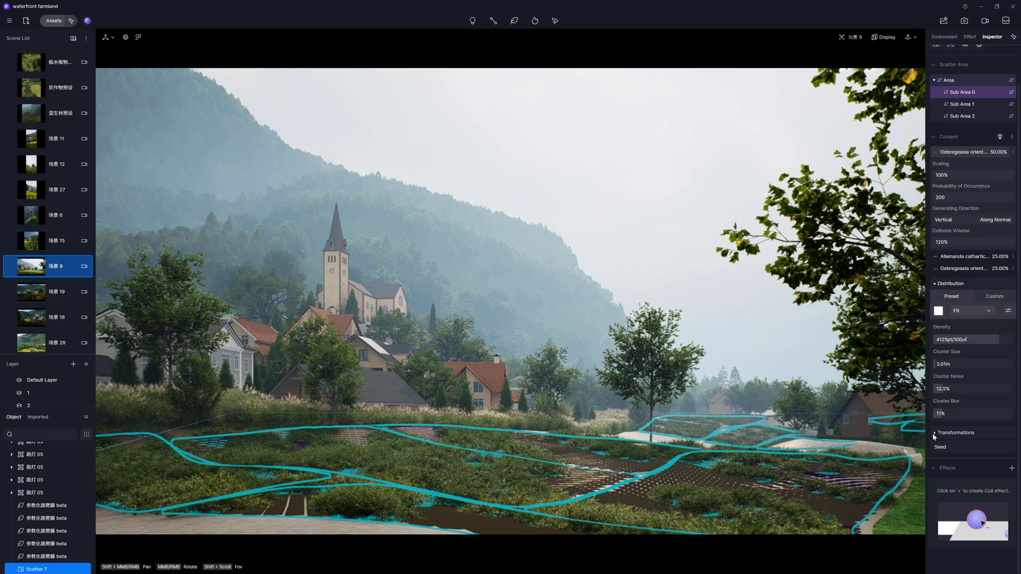
click(935, 433)
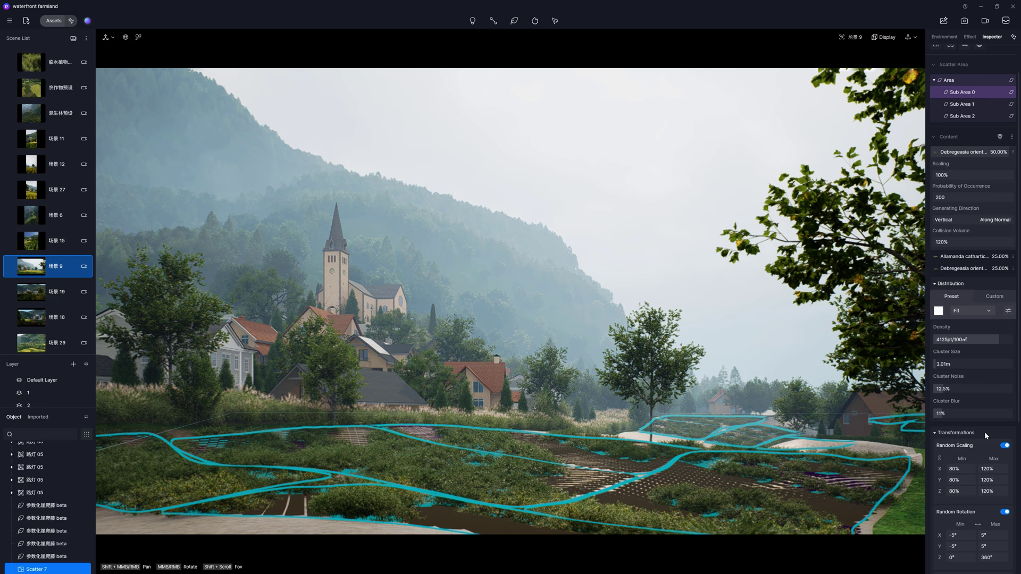
scroll(982, 444, down, 4)
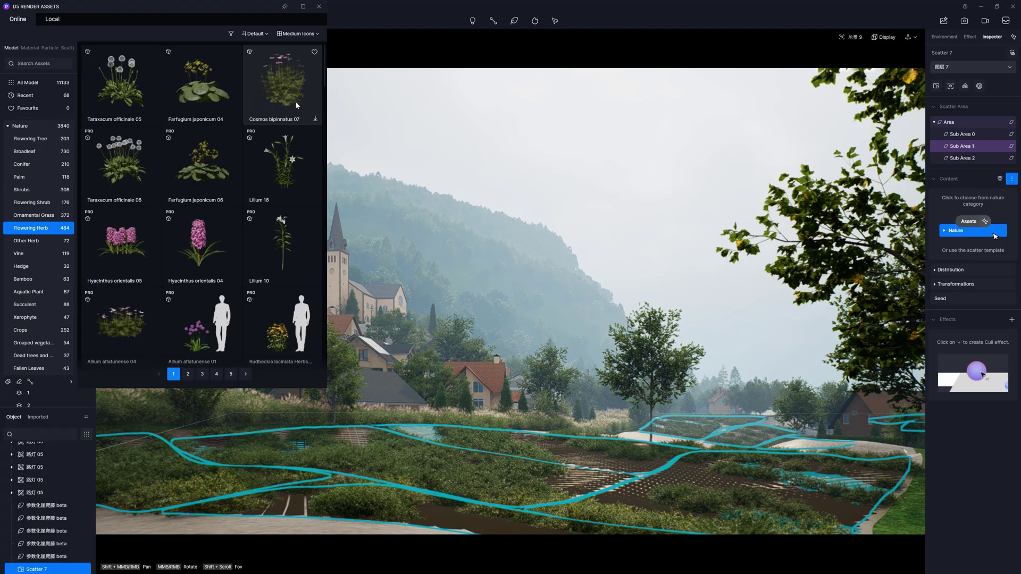
- Add Tridens flavus 03, Taraxacum officinale 01 and Lilium 08 flowering herbs to Sub Area 1
scroll(297, 159, down, 2)
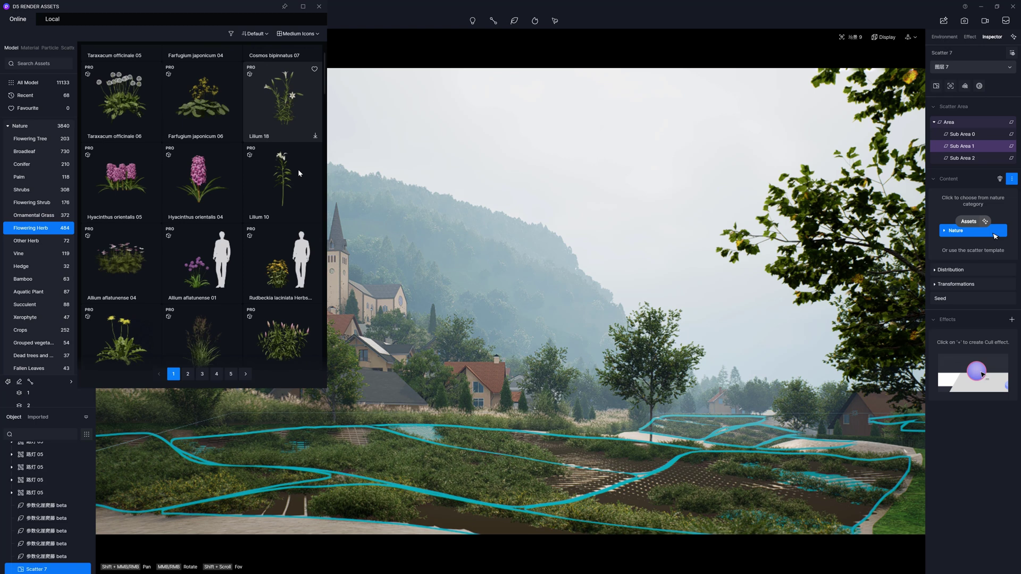
scroll(298, 172, down, 3)
click(198, 257)
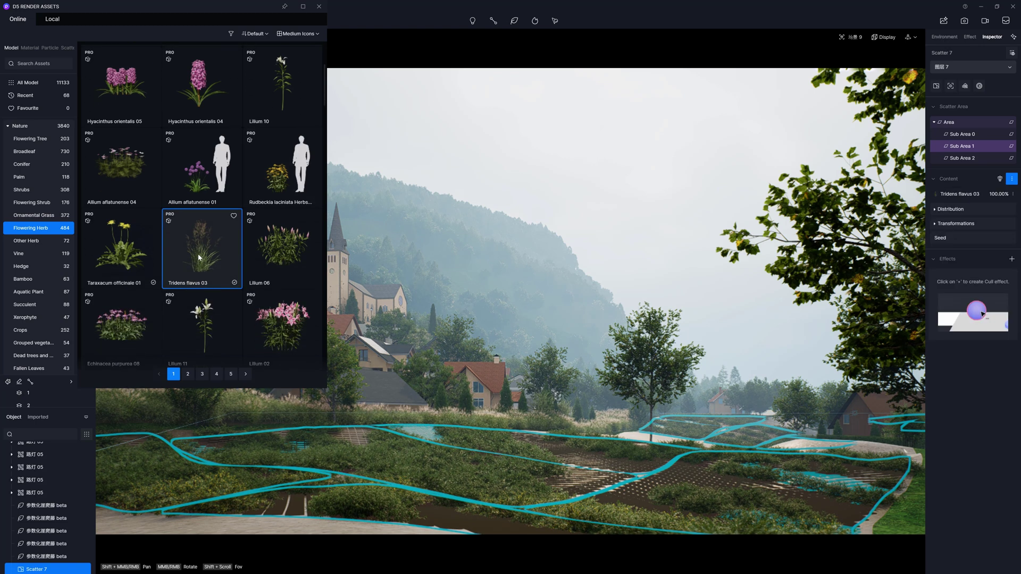
click(121, 265)
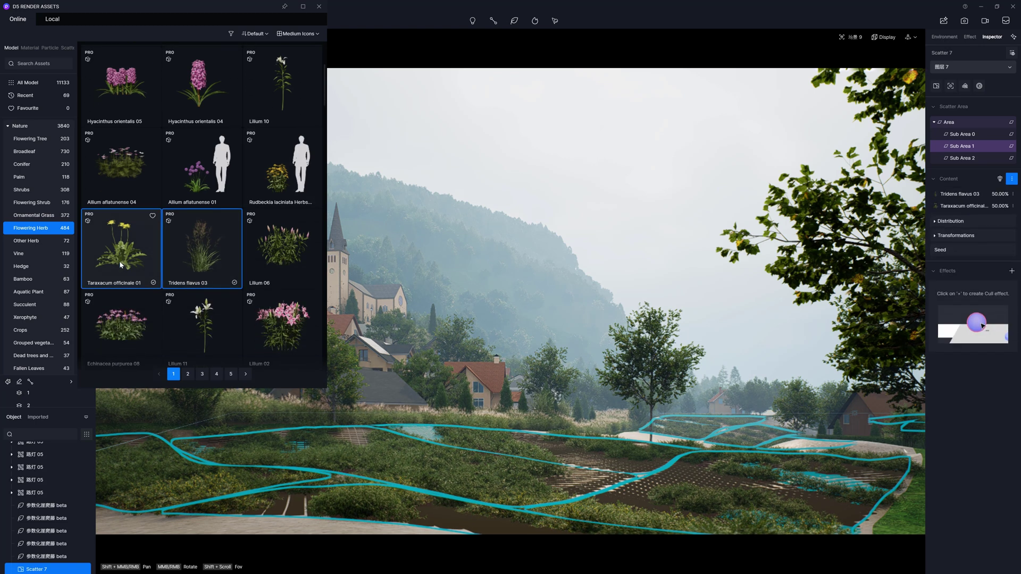
scroll(196, 258, down, 3)
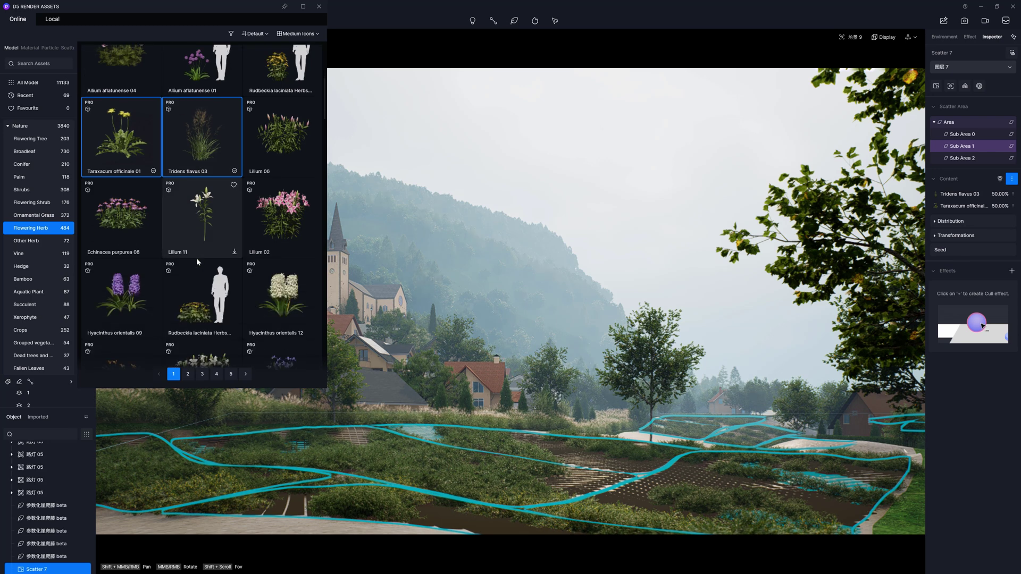
scroll(197, 258, down, 2)
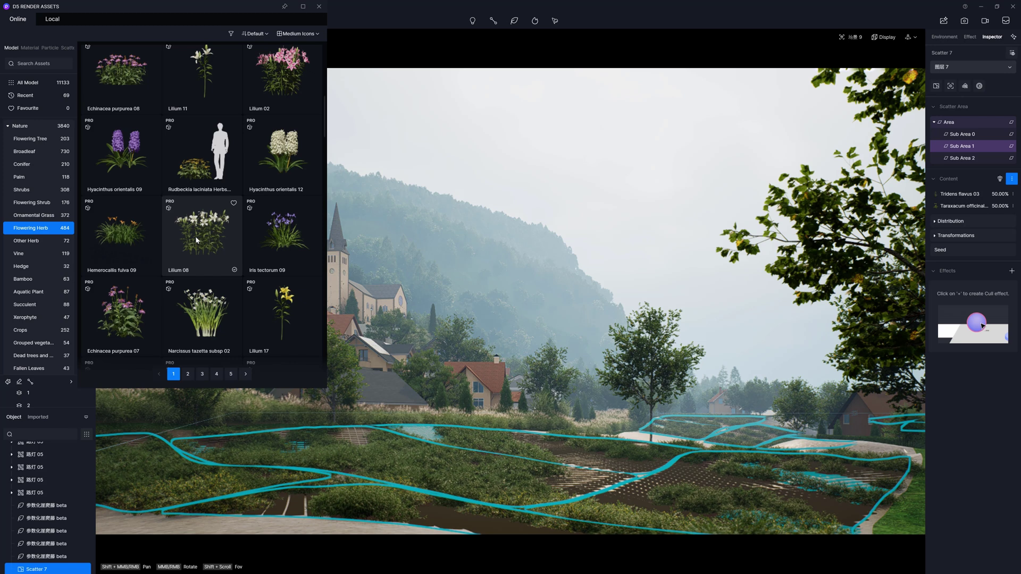
click(195, 236)
- Cluster Sub Area 1's herbs at 2.01m, 3% noise, 4.5% blur; Tridens occurrence 88.02
click(318, 5)
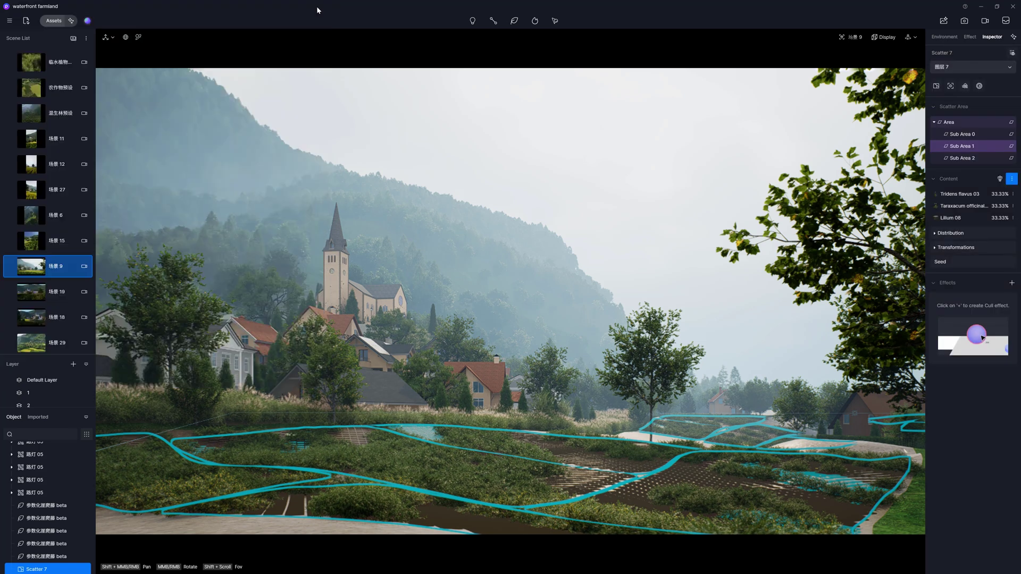
click(933, 234)
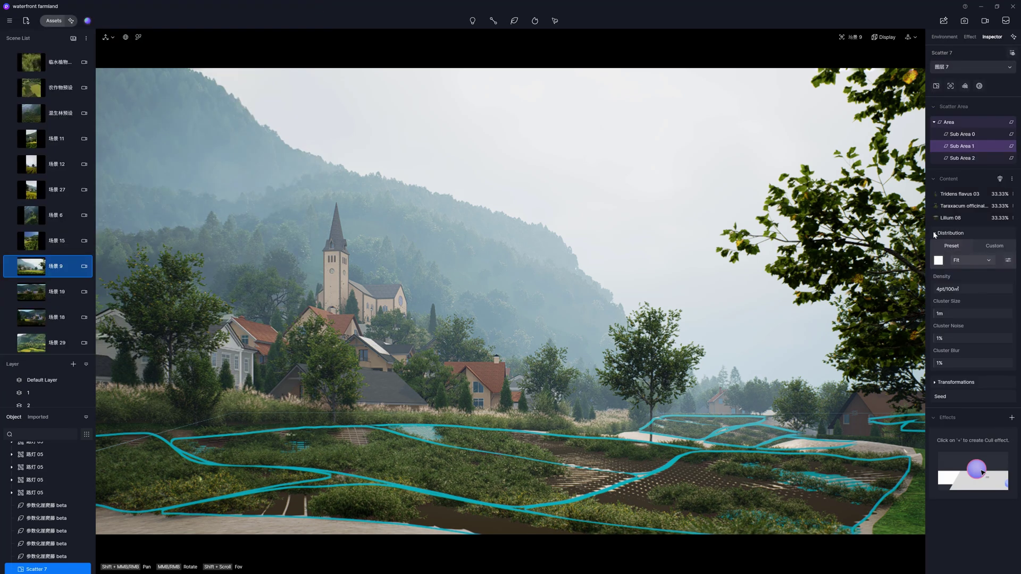
drag(951, 314, 937, 314)
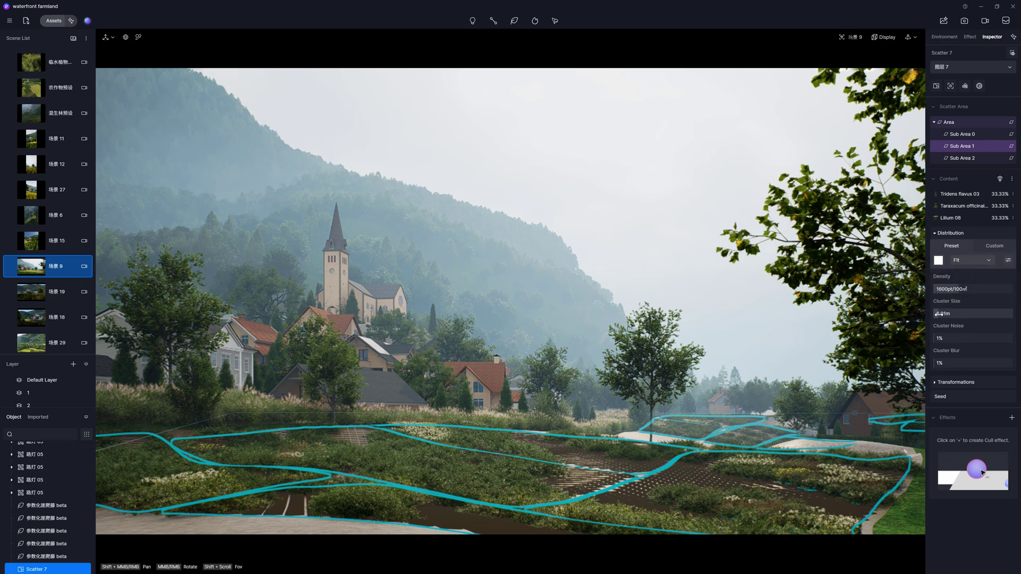
click(960, 195)
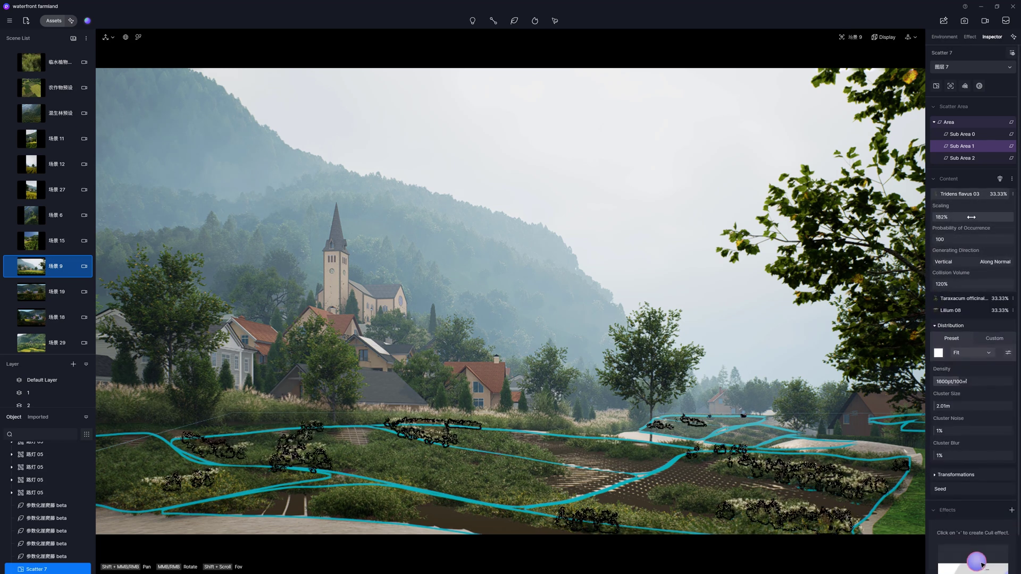
drag(952, 239, 593, 267)
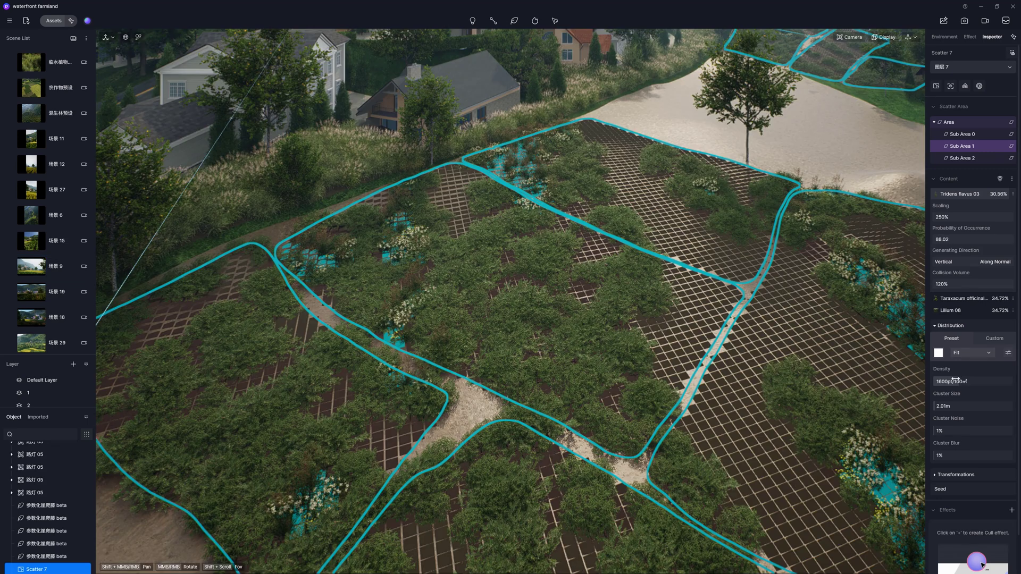
drag(953, 406, 964, 405)
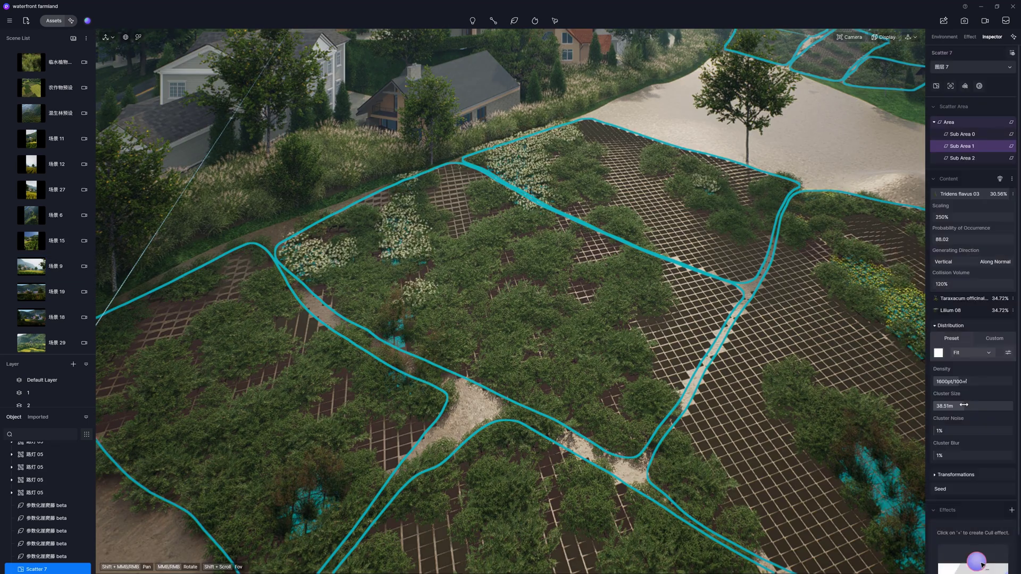
drag(964, 406, 938, 454)
drag(957, 406, 935, 405)
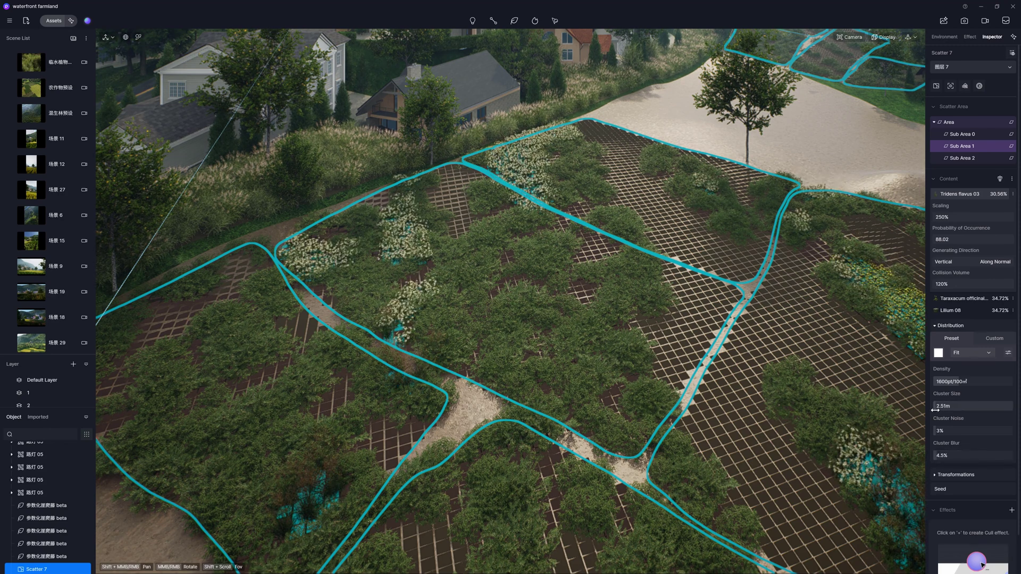
- Return to scene 9 and set Lilium 08's scaling to 110%
click(35, 271)
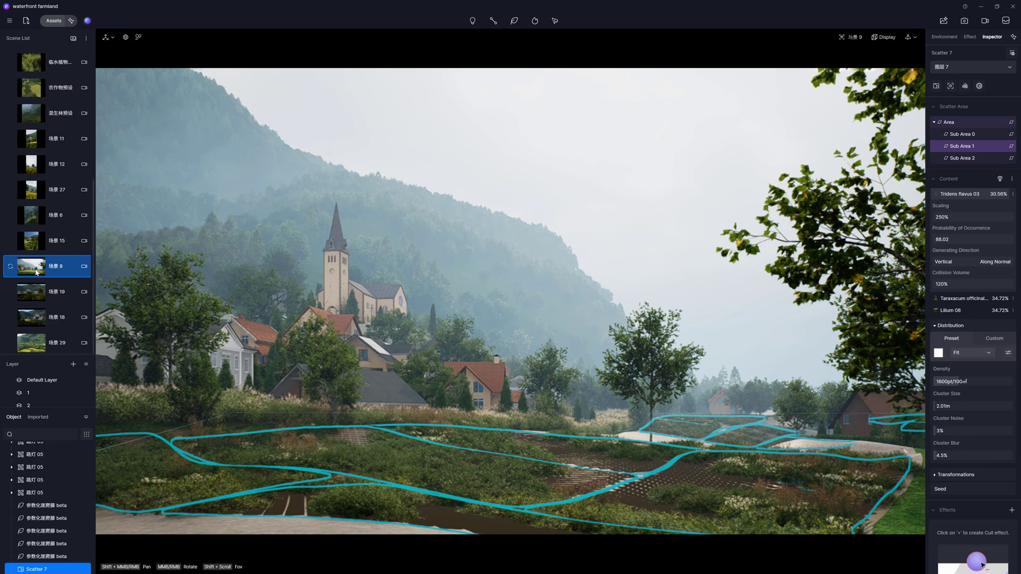
click(950, 310)
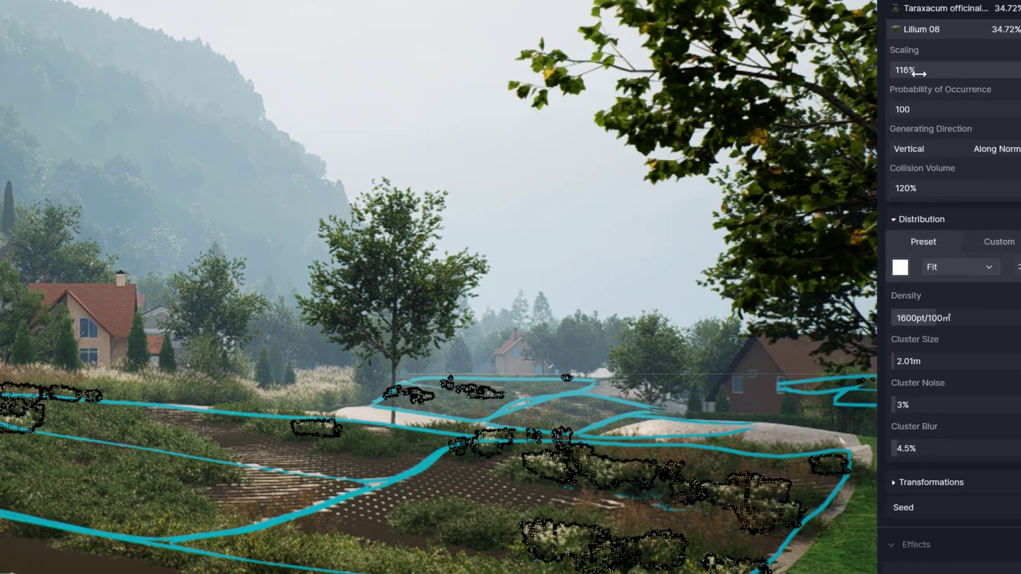
drag(933, 76, 924, 76)
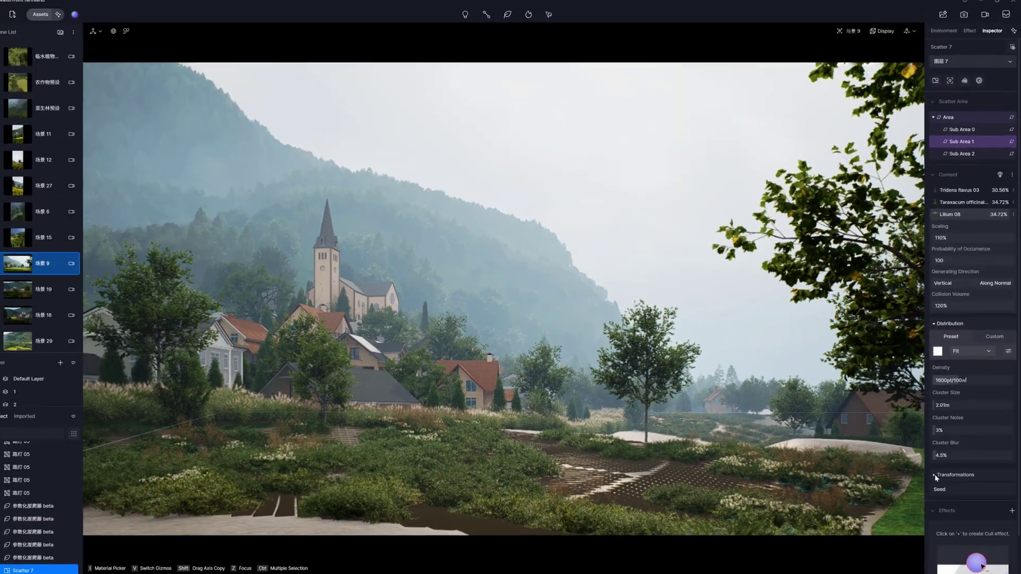
click(902, 481)
scroll(977, 447, down, 2)
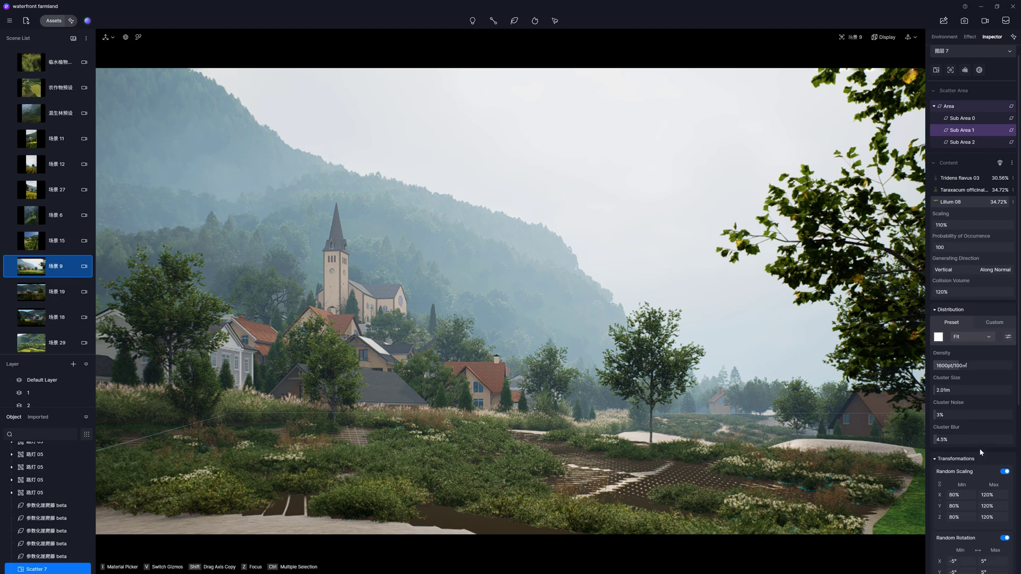
- Make Lilium 08's random scaling range run from 90% minimum to 150% maximum
drag(967, 490, 1013, 478)
click(990, 479)
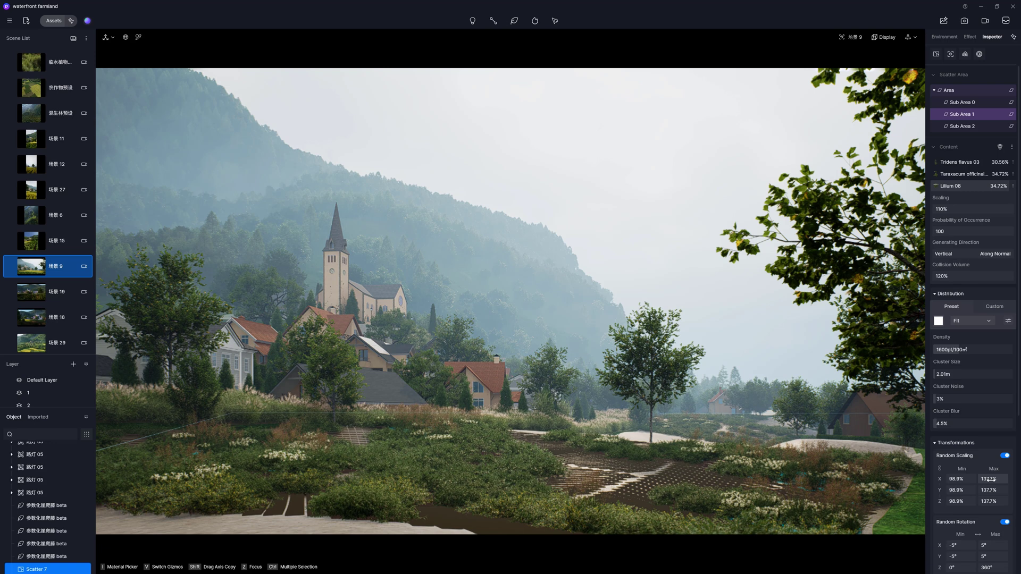
click(988, 479)
text(200)
key(Return)
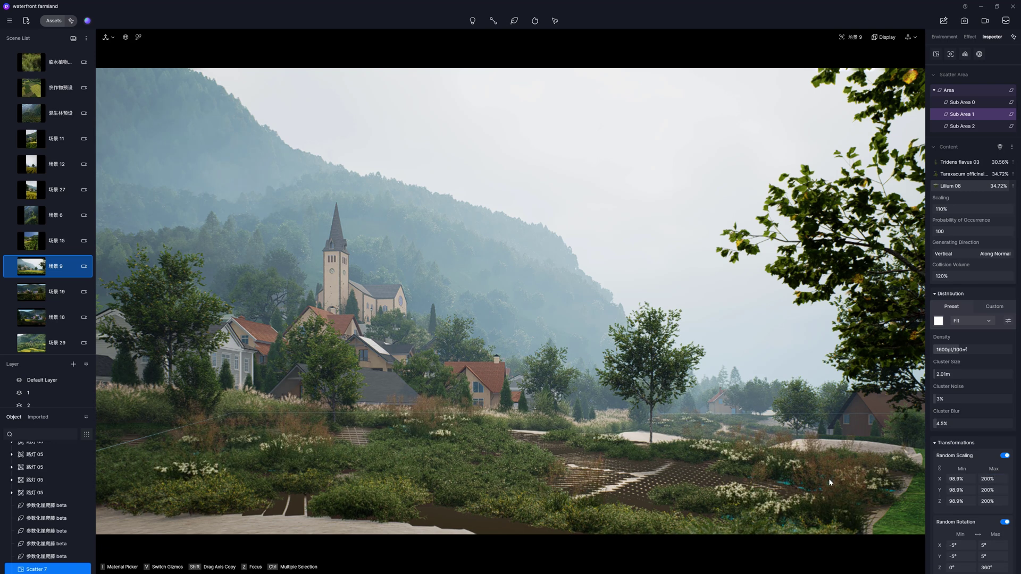
drag(998, 481, 992, 480)
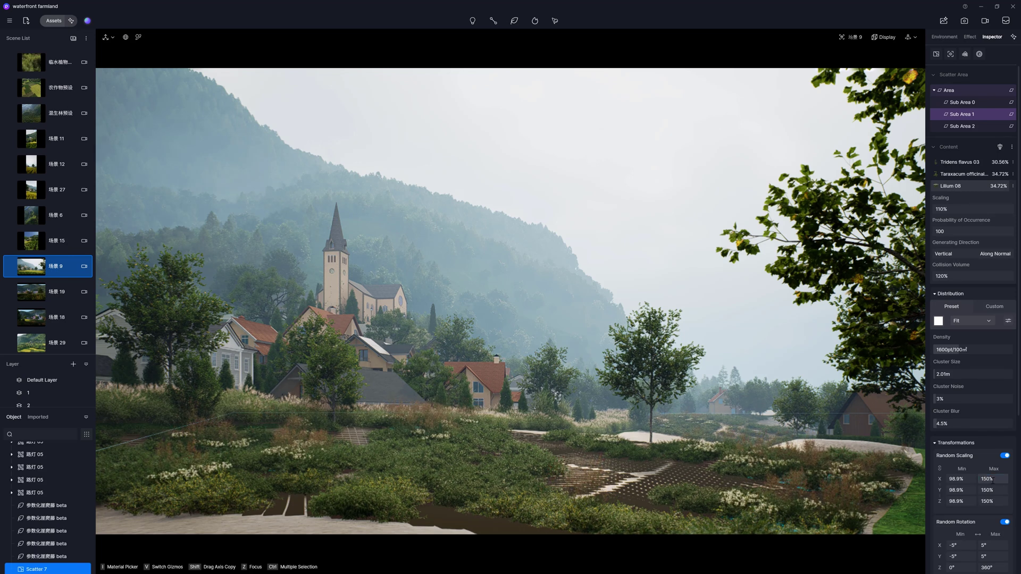
double_click(971, 481)
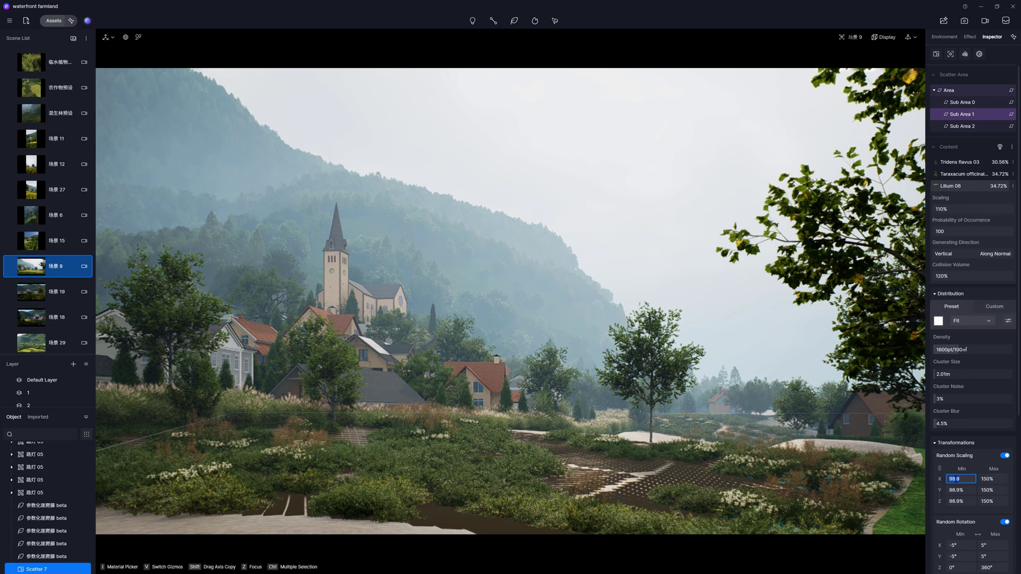
text(90)
key(Return)
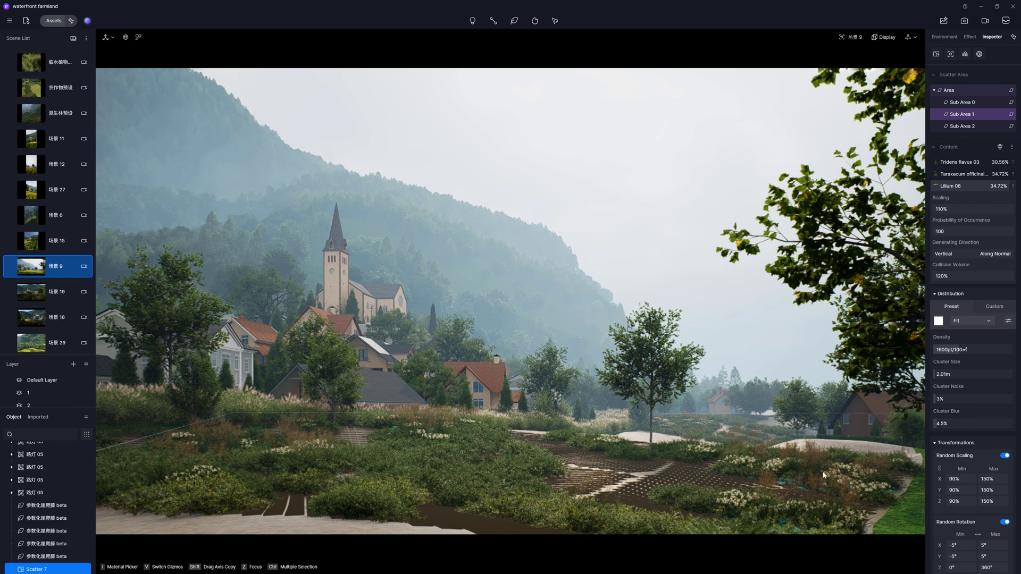
click(964, 126)
- Search the asset library for 'grass' and add Grass04 Cluster, Grass58 and Grass05 Cluster
click(973, 224)
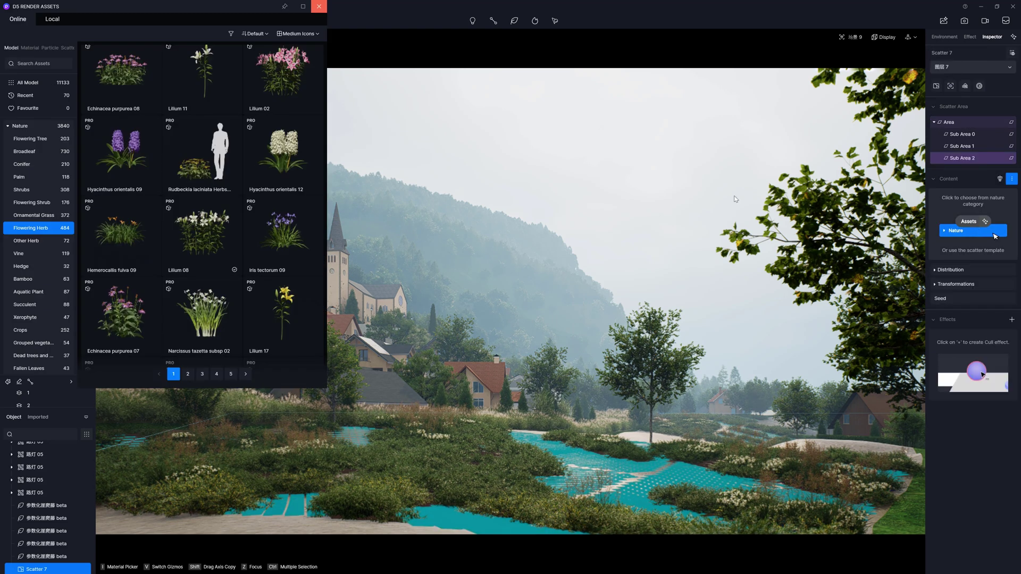
click(36, 64)
text(grass)
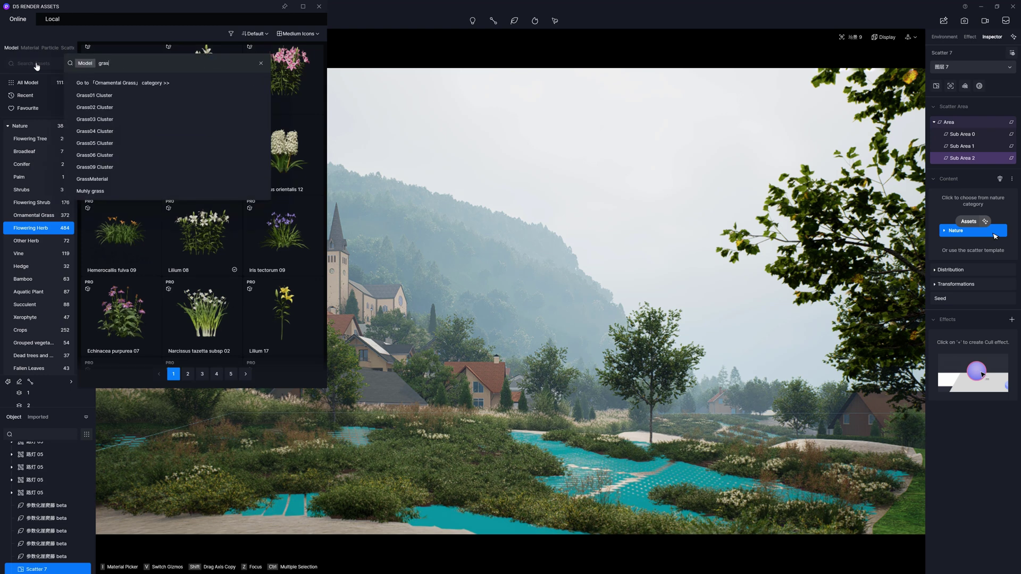
key(Return)
click(127, 265)
scroll(321, 369, down, 2)
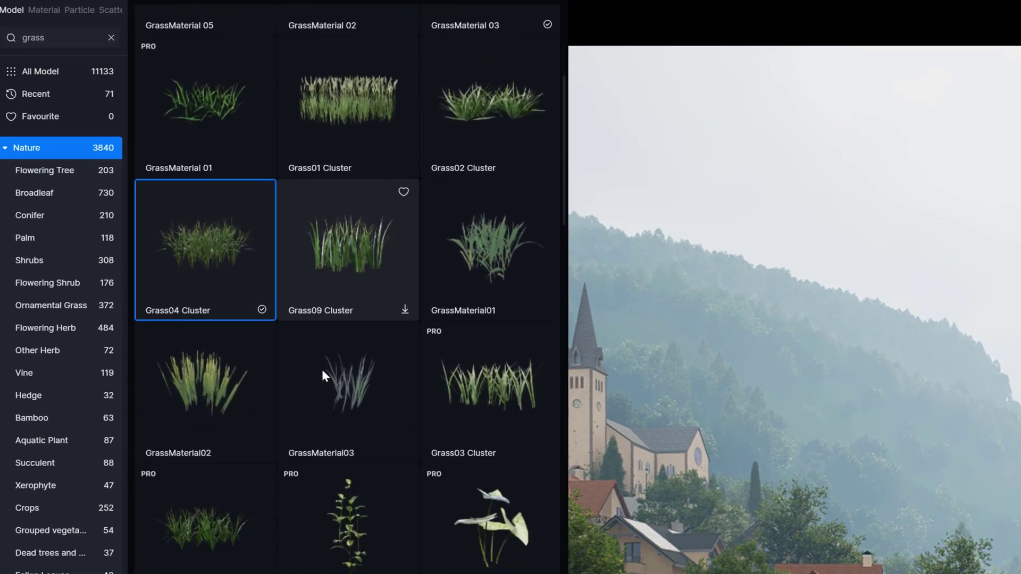
scroll(344, 347, down, 4)
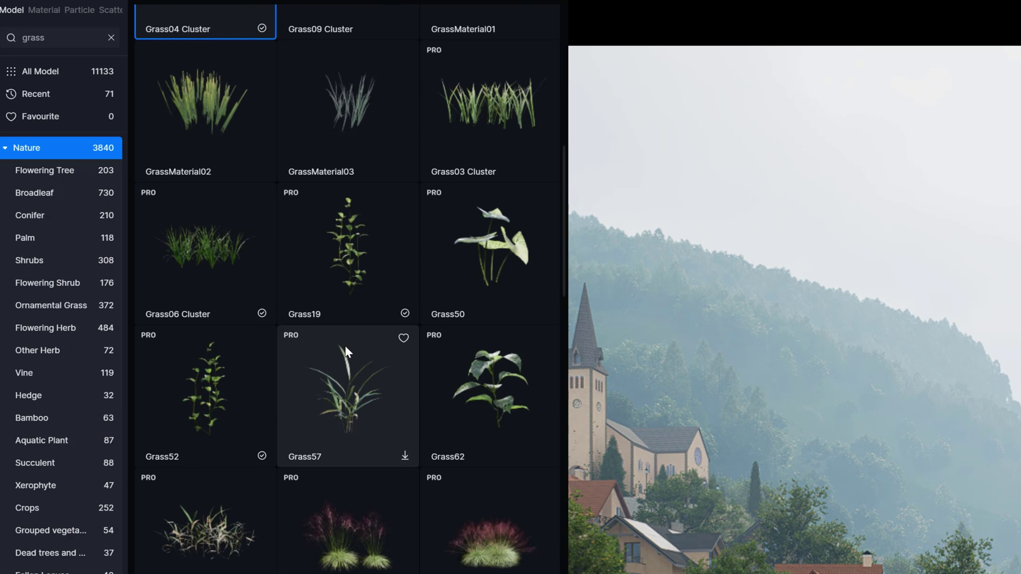
scroll(346, 349, down, 5)
scroll(347, 350, down, 6)
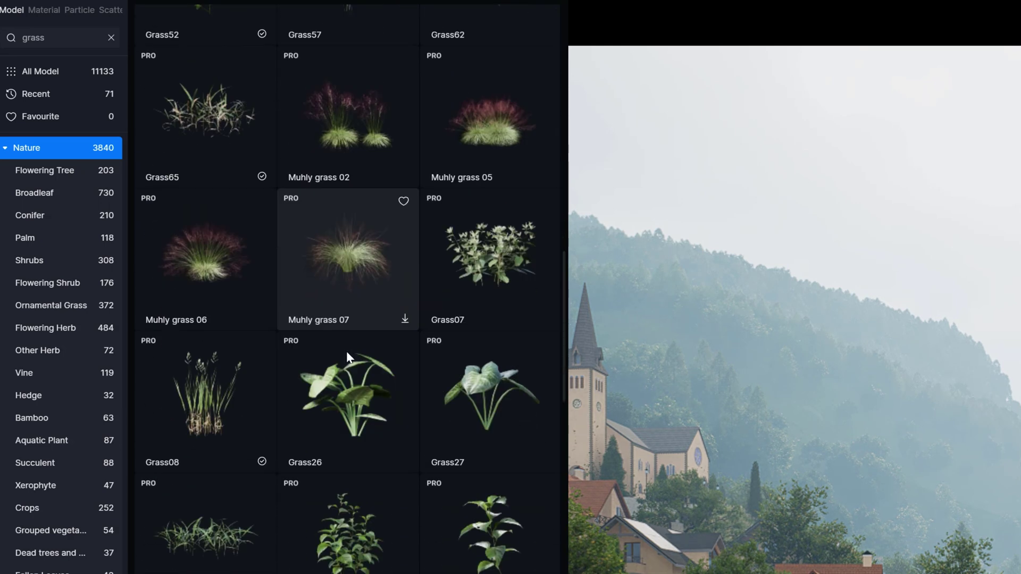
click(221, 228)
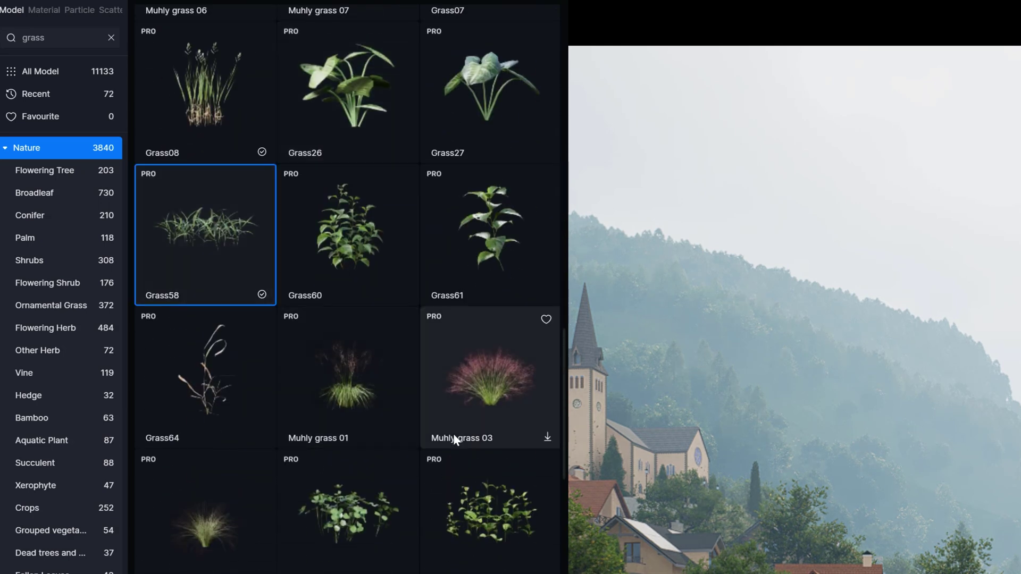
click(375, 498)
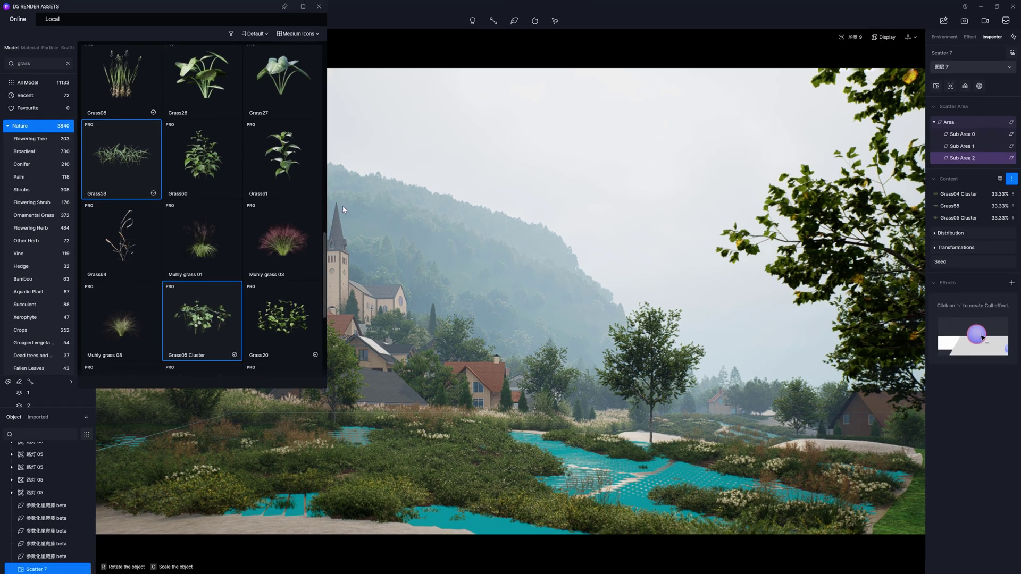
- Close the asset library and hide the cyan scatter highlights in the scene
click(319, 7)
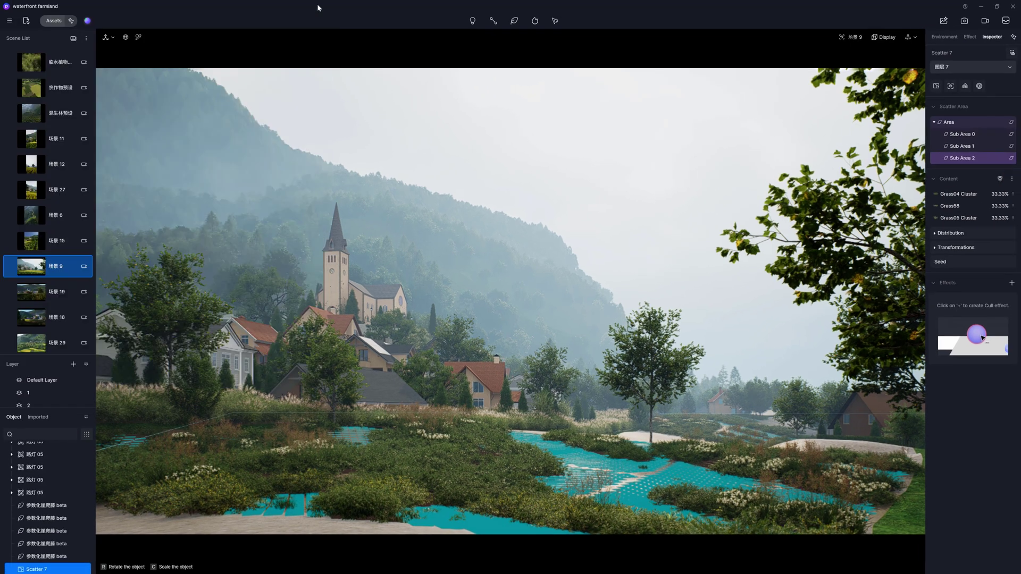
click(937, 234)
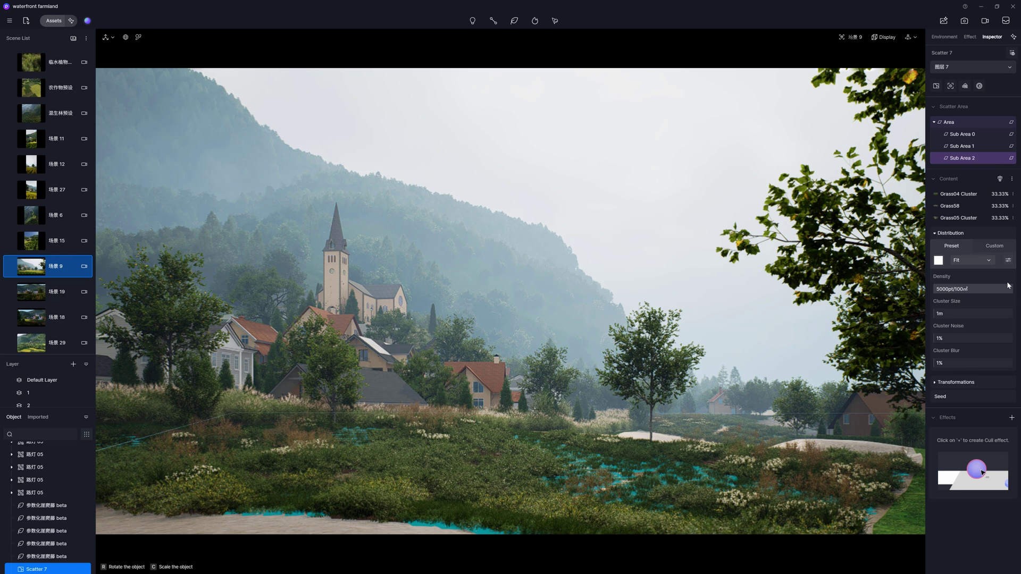
click(1012, 53)
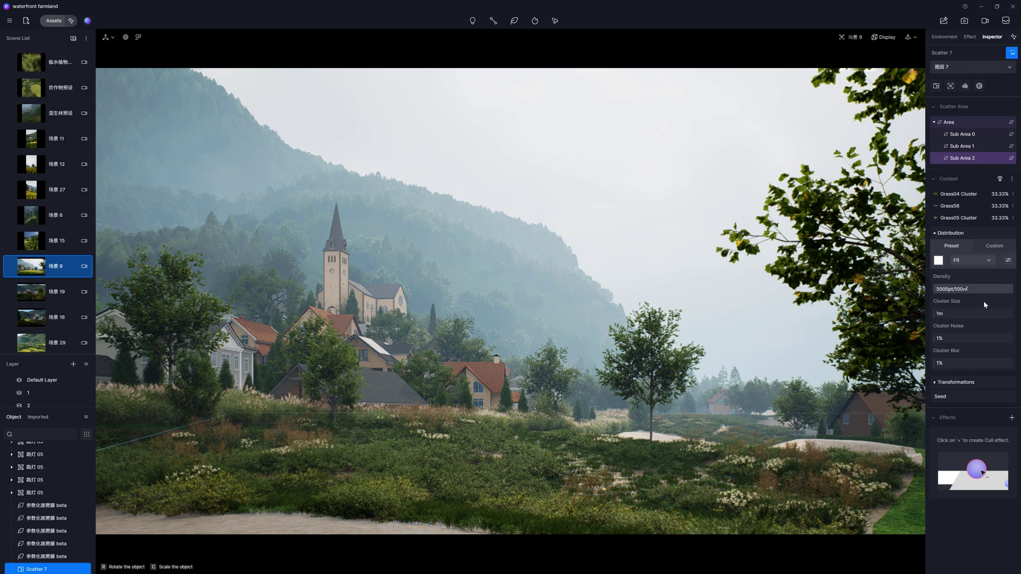
- Set Grass04 Cluster's random scaling to 100% minimum and 140% maximum on all axes
click(965, 195)
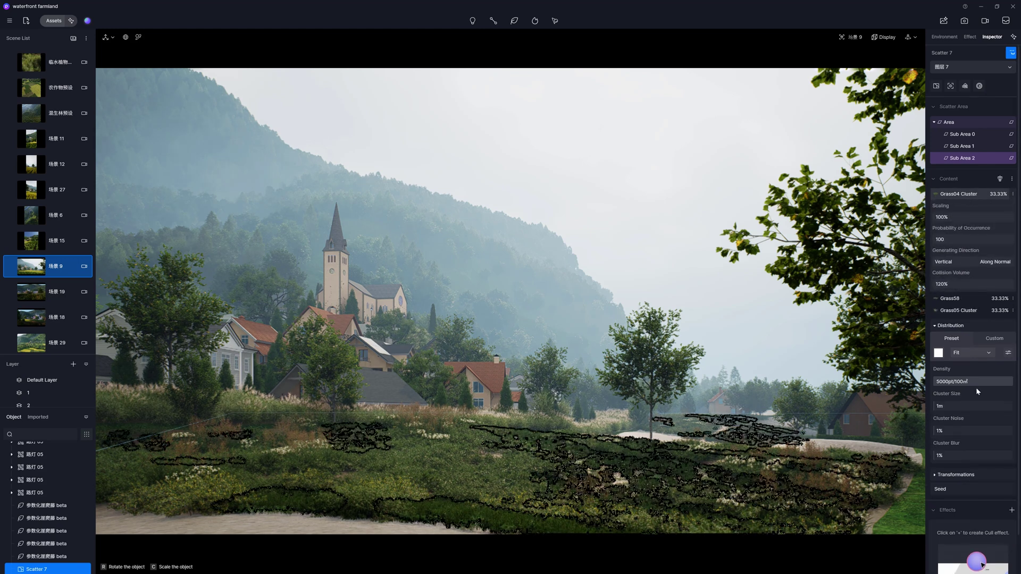
click(956, 475)
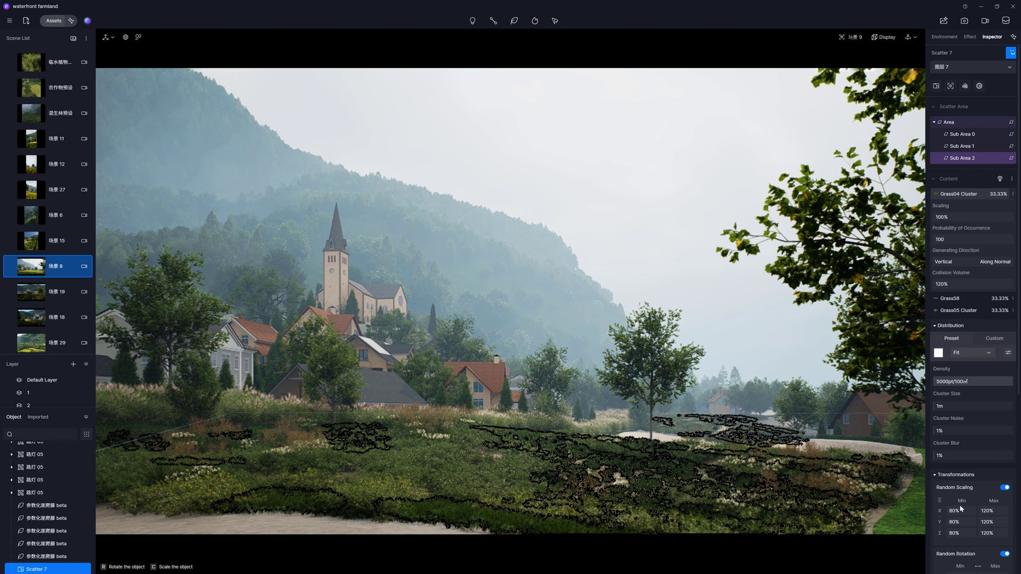
drag(960, 508, 990, 514)
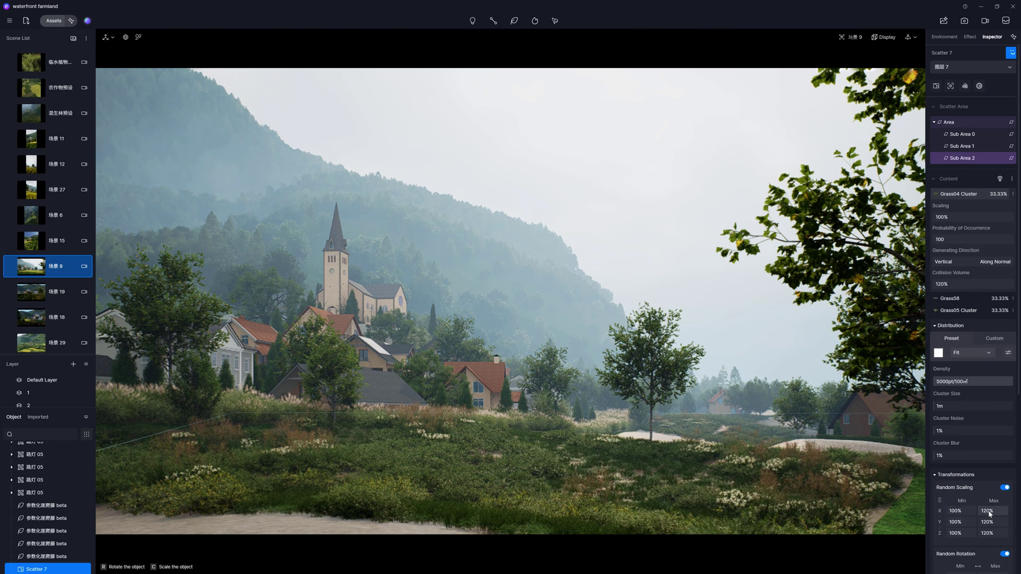
click(990, 512)
key(Return)
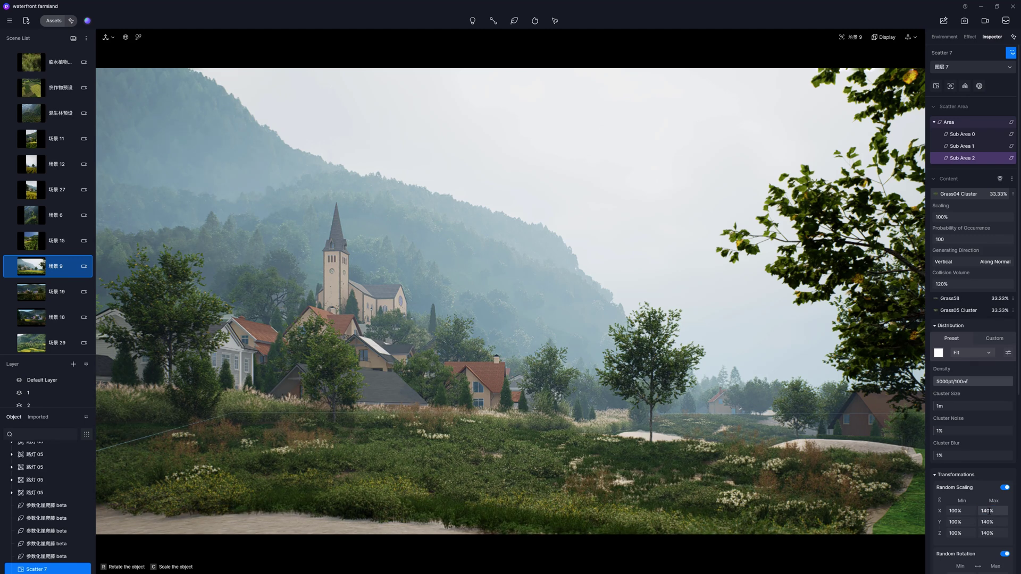
- Set Grass05 Cluster's probability of occurrence to 60
click(974, 311)
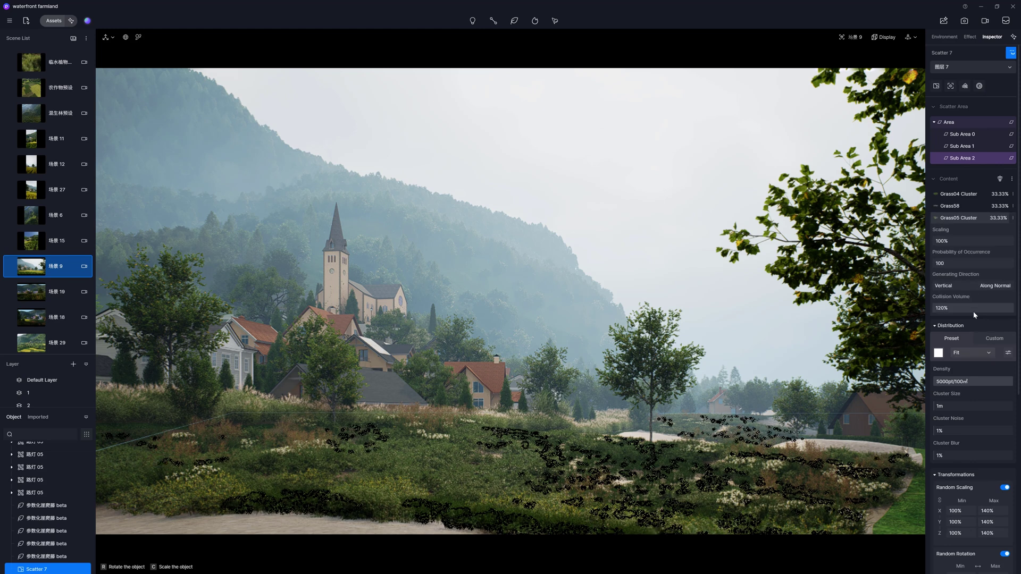
click(945, 262)
text(60)
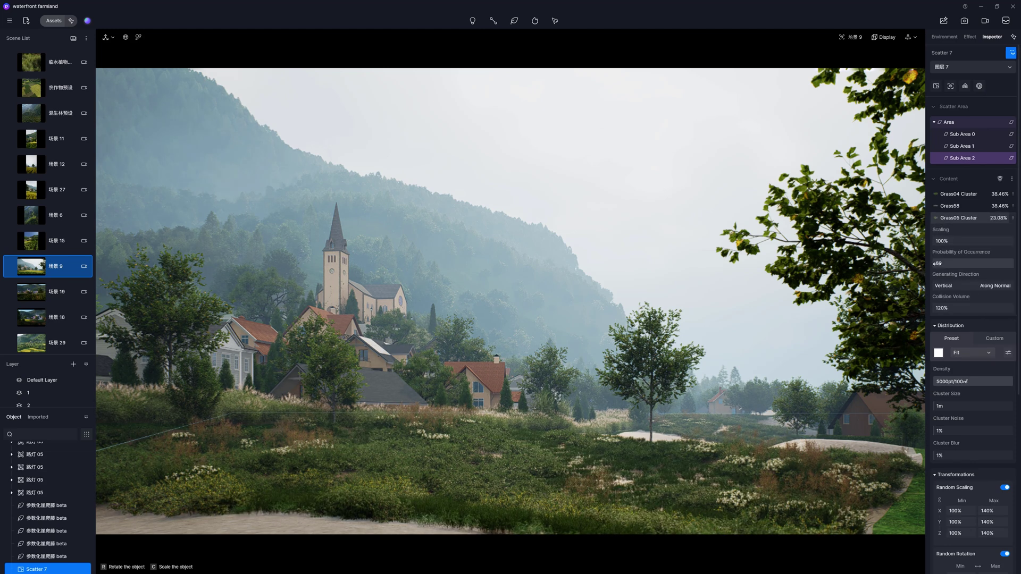
scroll(964, 392, down, 4)
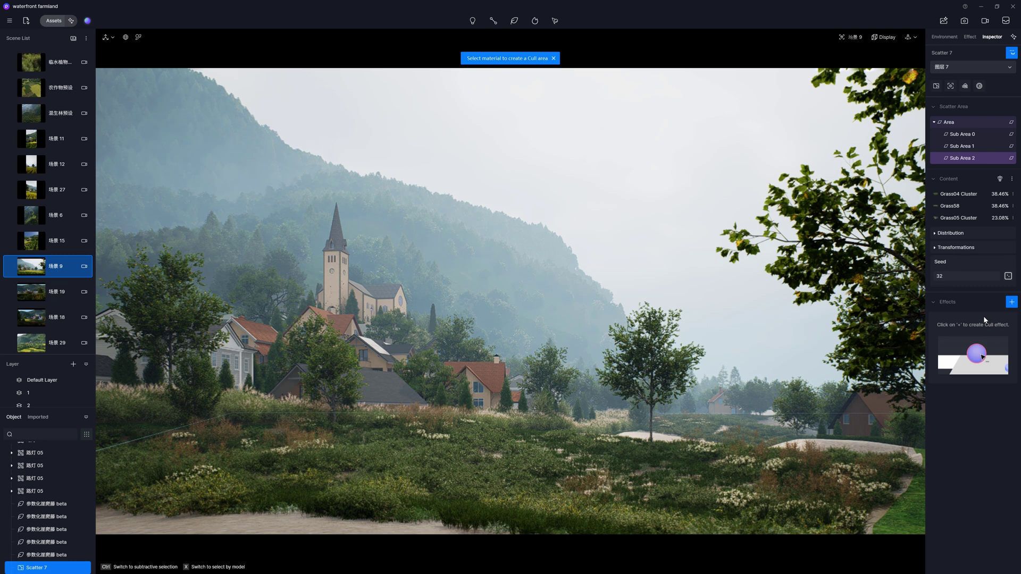
- Create a cull effect on the path material with a 0.4 m cull range and falloff area on
click(879, 521)
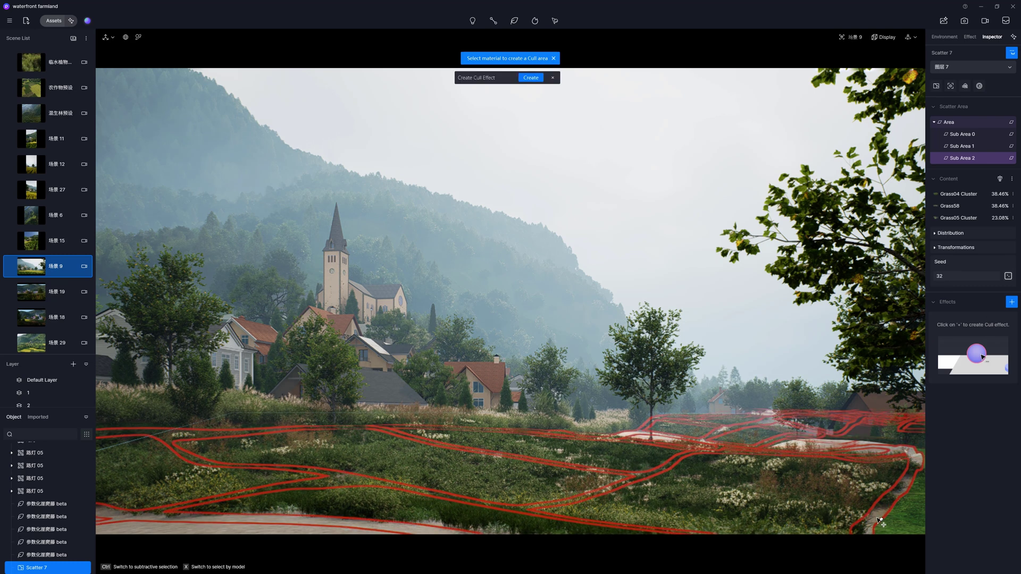
click(529, 69)
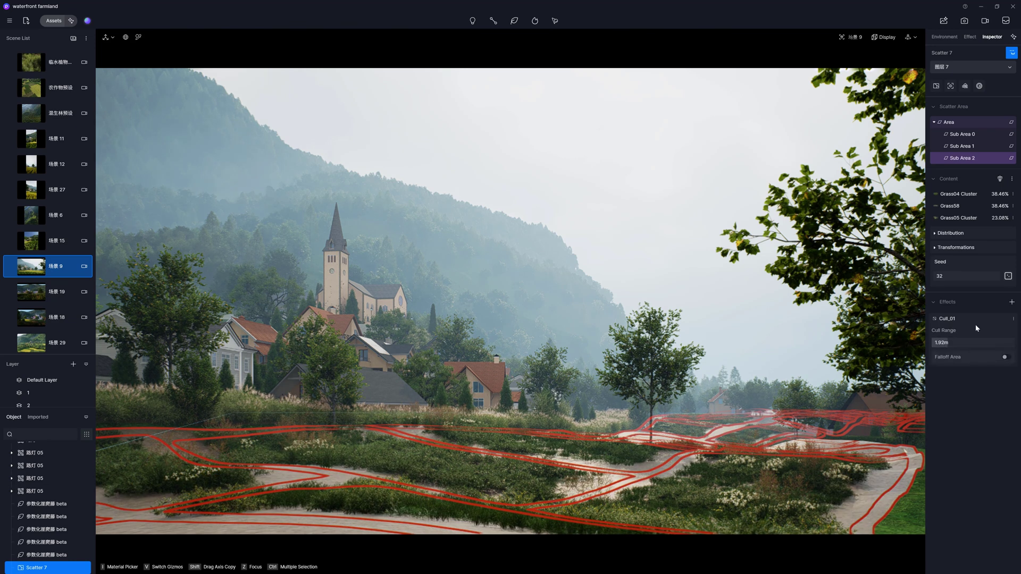
click(947, 343)
text(0)
key(BackSpace)
text(4)
key(Return)
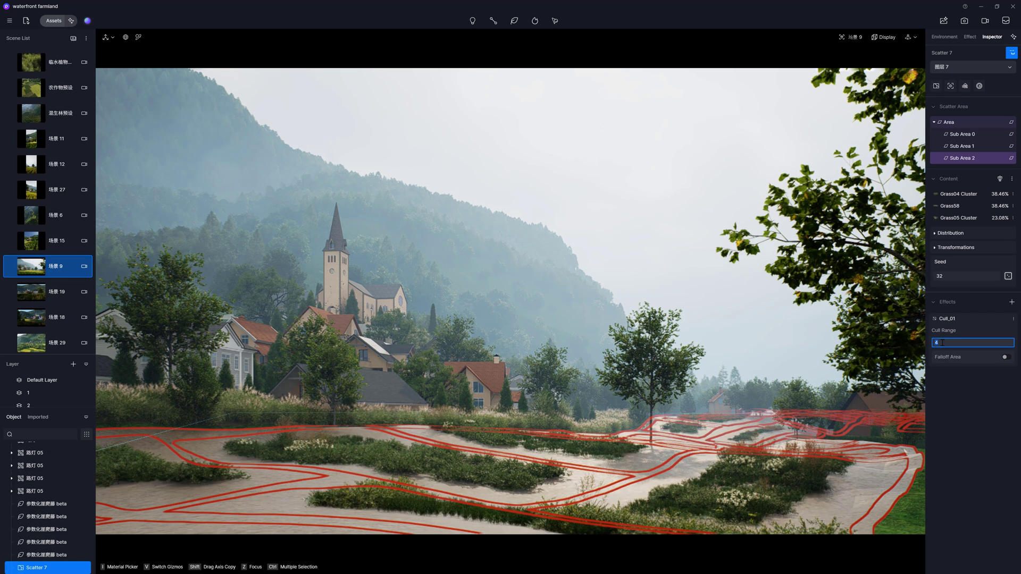
text(.4)
key(Return)
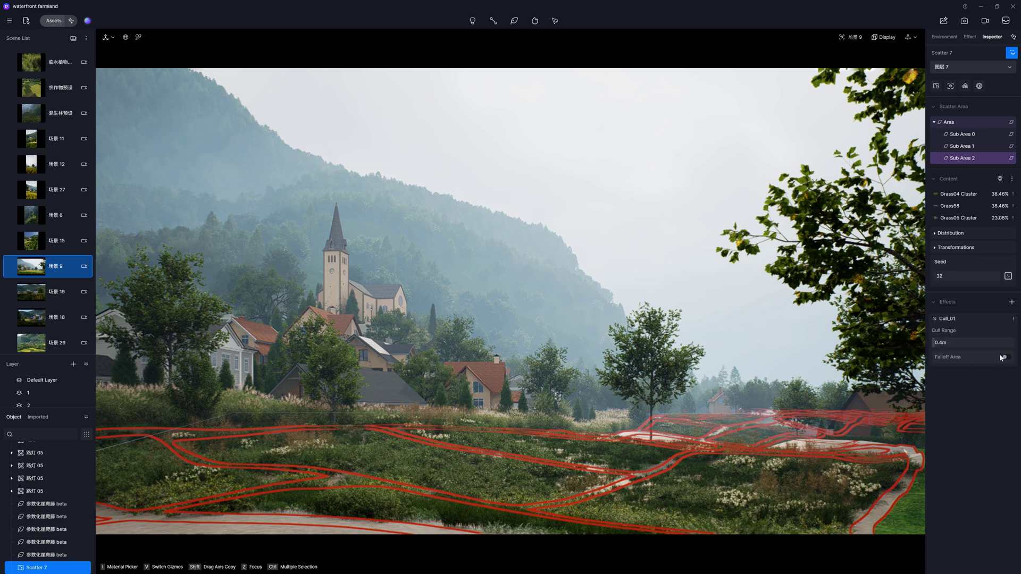
click(1003, 357)
- Zoom to the paths and set the cull falloff distance to 3.33 m
key(z)
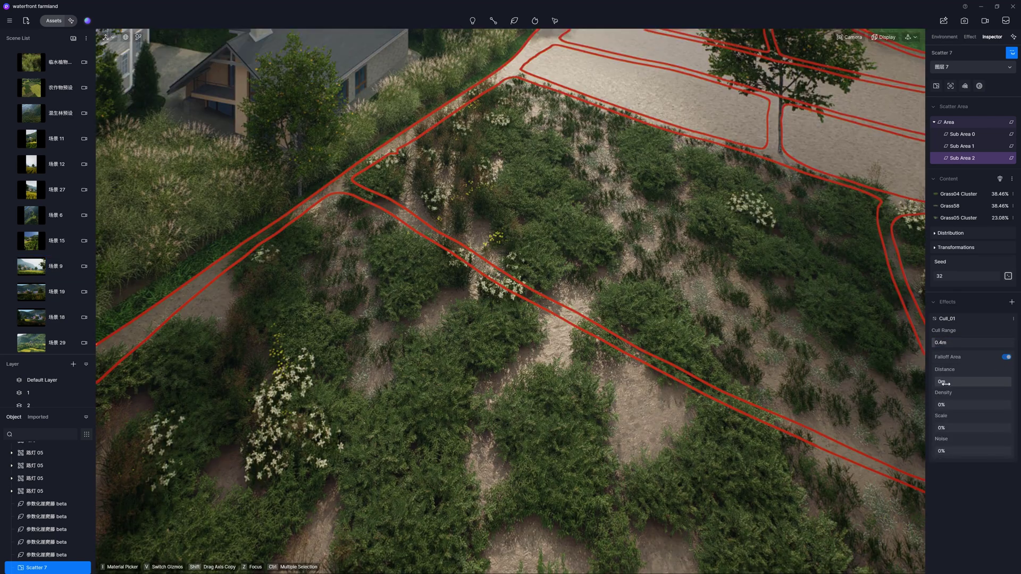
drag(945, 383, 947, 429)
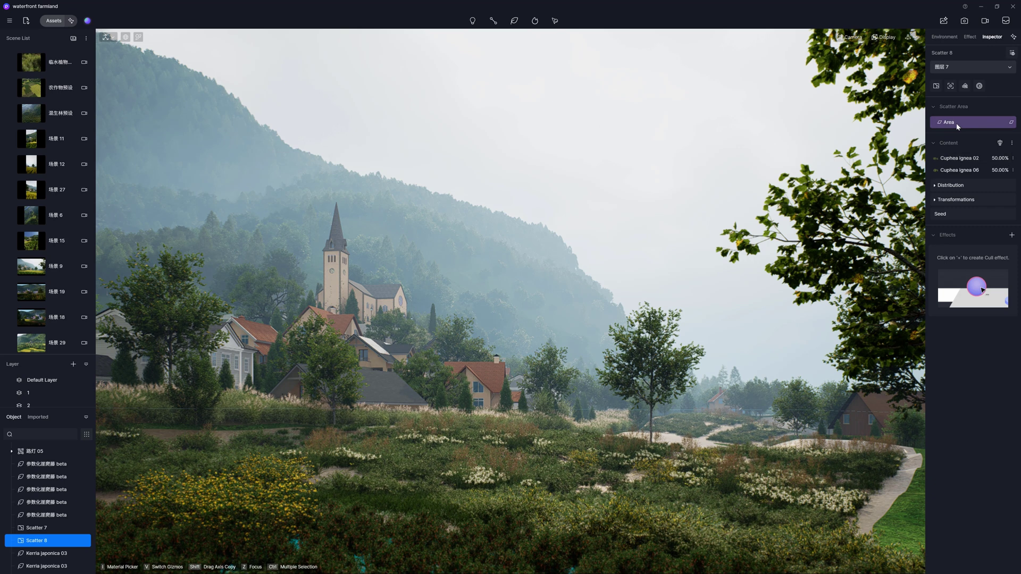
- Redefine the scatter area using the ground material
click(937, 86)
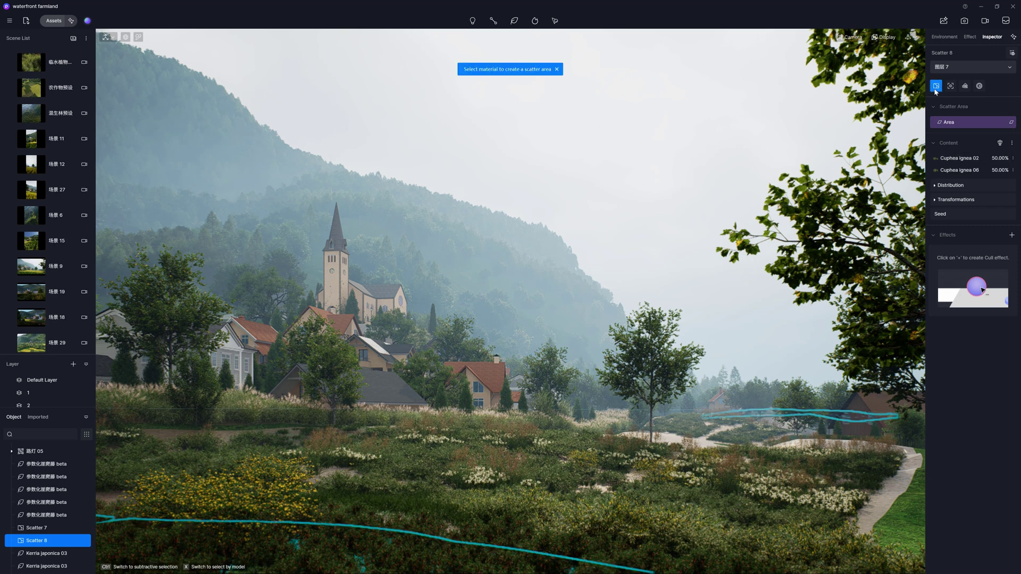
click(675, 444)
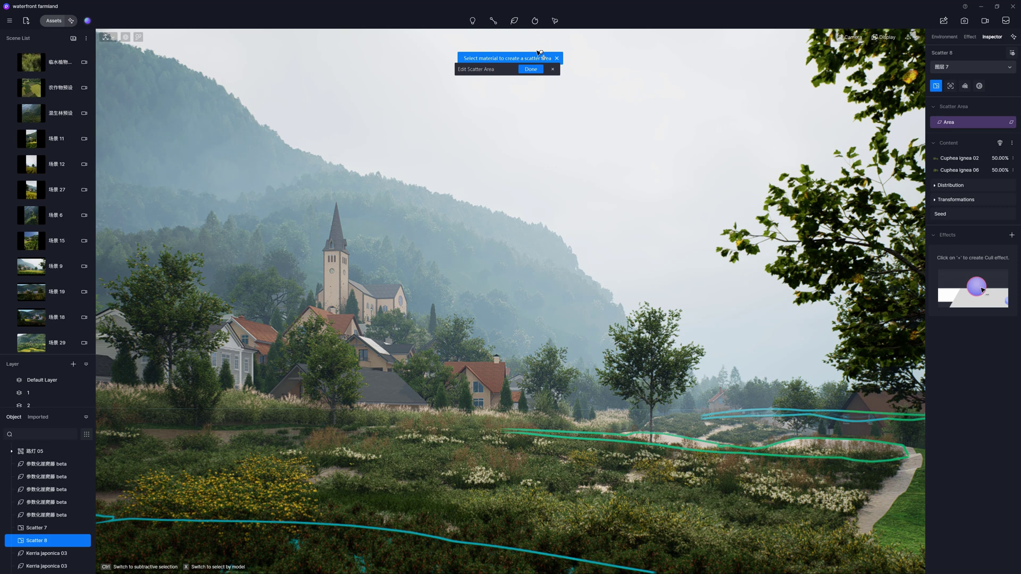
click(532, 69)
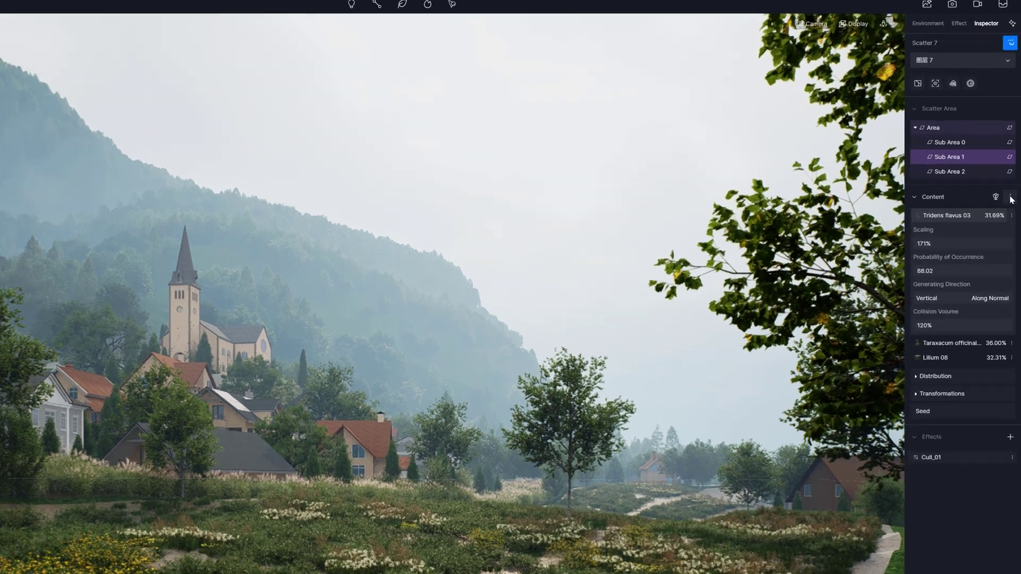
- Save Scatter 7's content to My Space as the 'Flowering' preset
click(1011, 177)
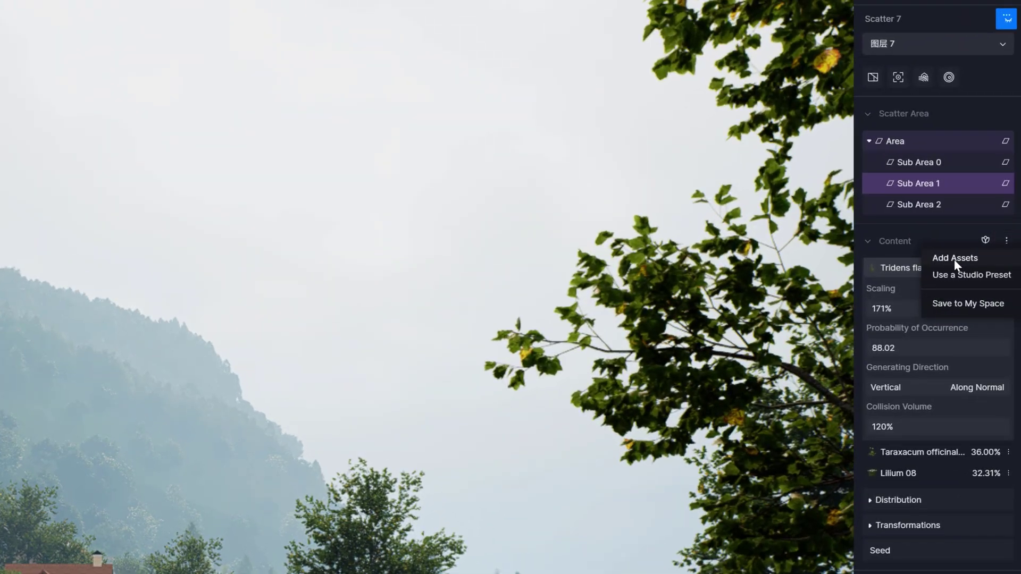
click(976, 301)
click(93, 424)
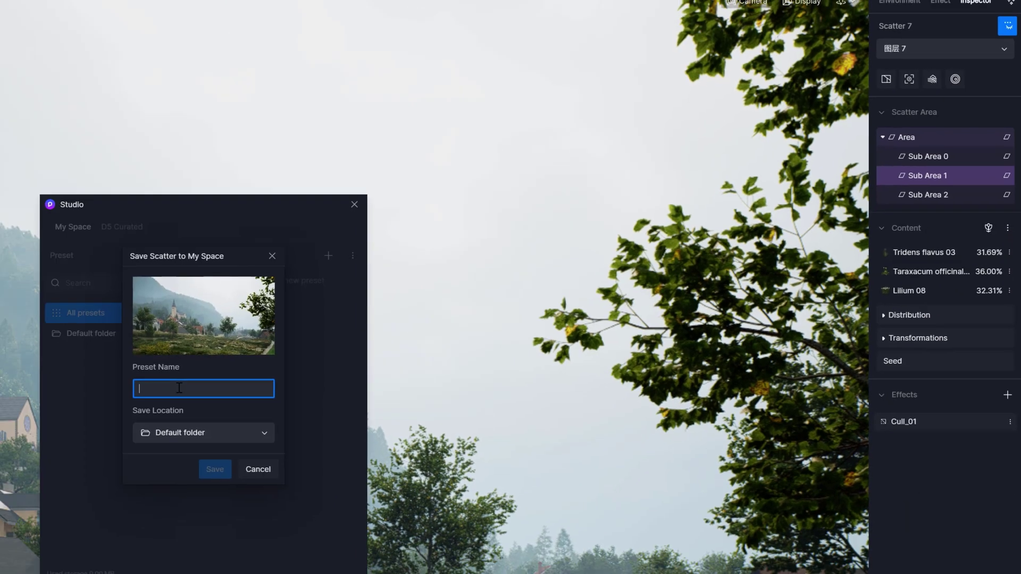
text(Flowering)
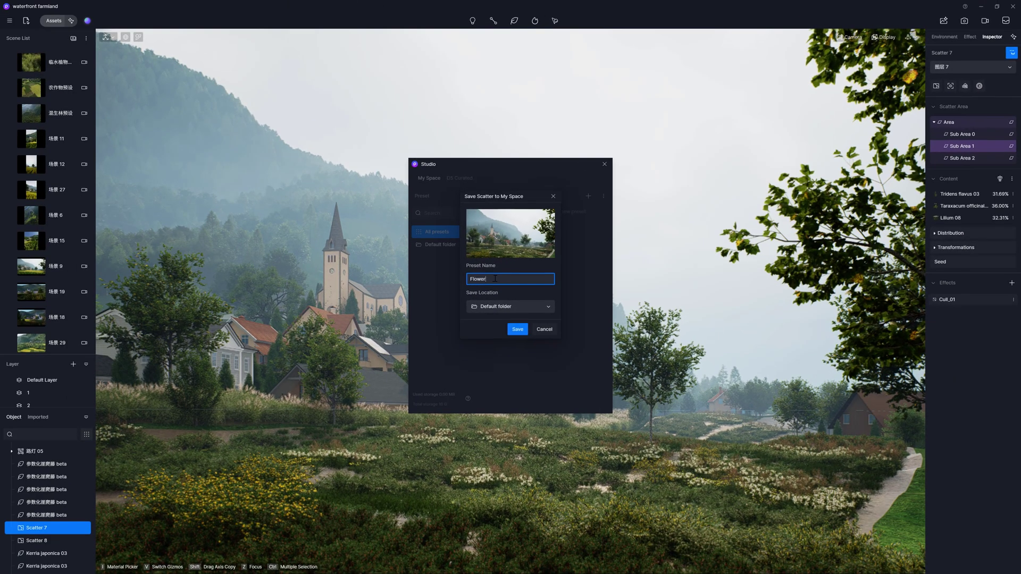
key(Return)
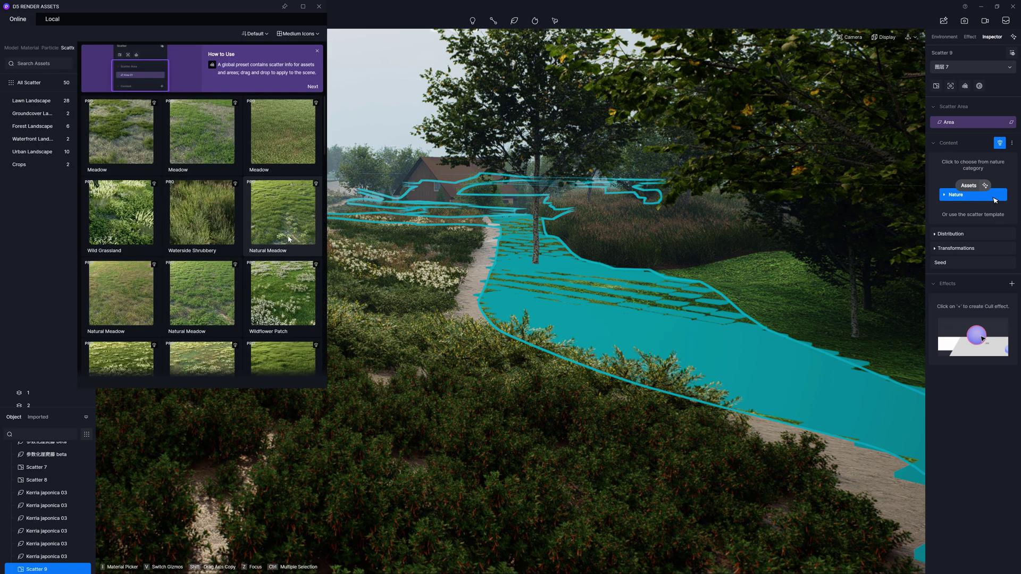
- Apply the Natural Meadow preset to the new scatter area
scroll(280, 319, down, 2)
scroll(278, 315, down, 1)
click(288, 283)
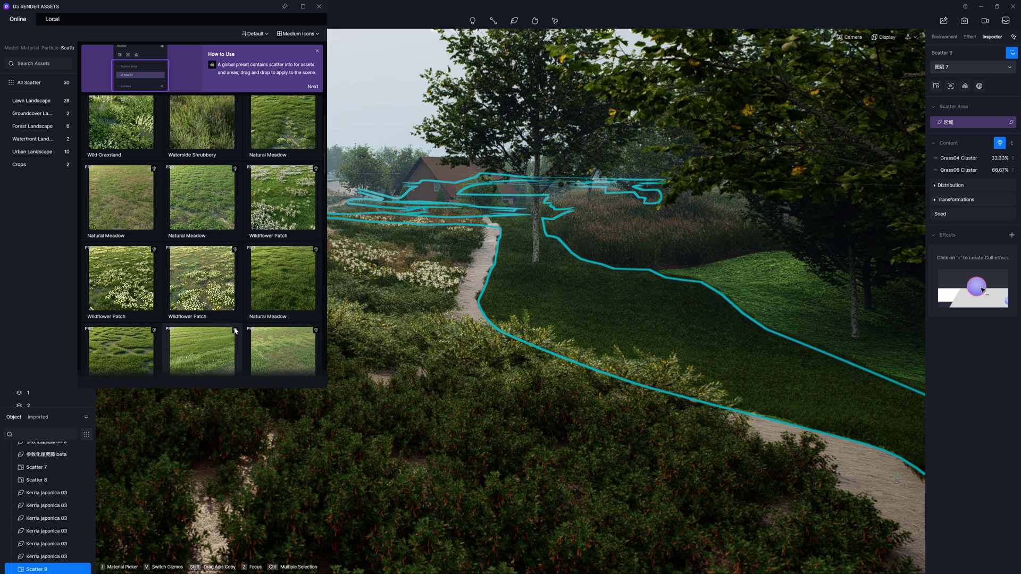
- Replace it with the Farmland preset and inspect sub-areas 子区域 0 and 子区域 1
scroll(261, 291, down, 3)
scroll(261, 291, down, 6)
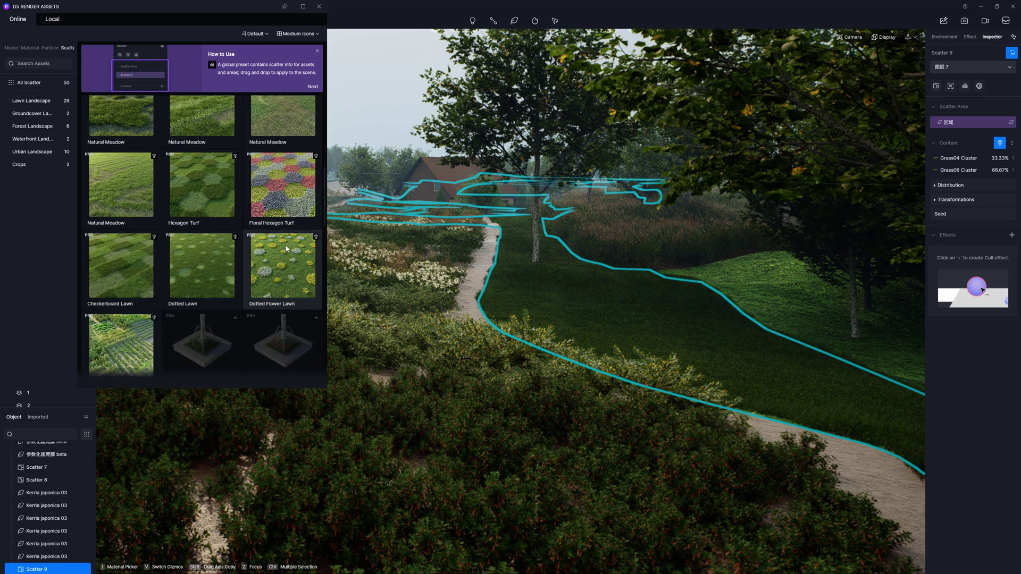
scroll(287, 250, down, 3)
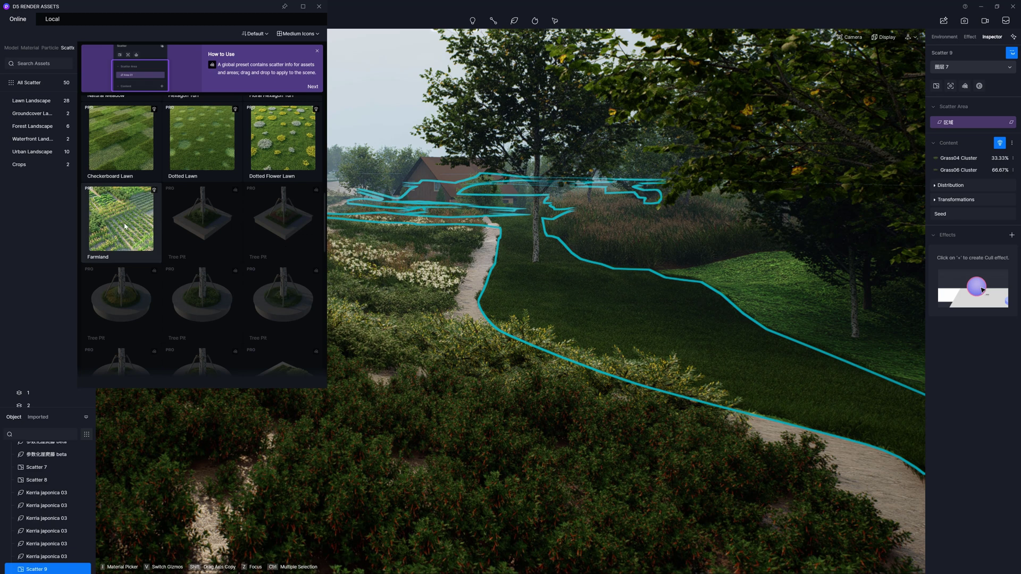
drag(124, 226, 662, 290)
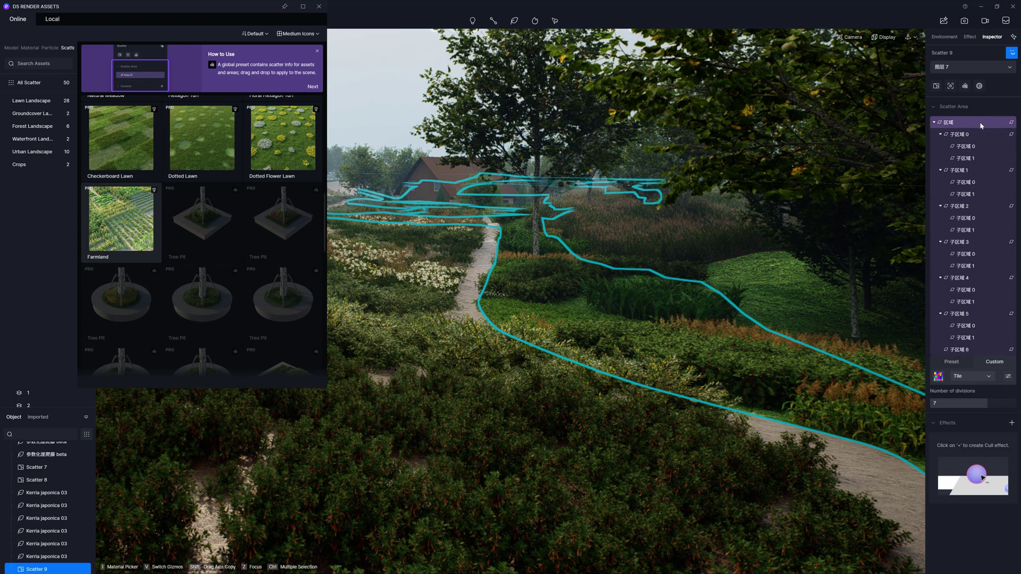
click(965, 136)
click(966, 146)
click(965, 158)
click(962, 172)
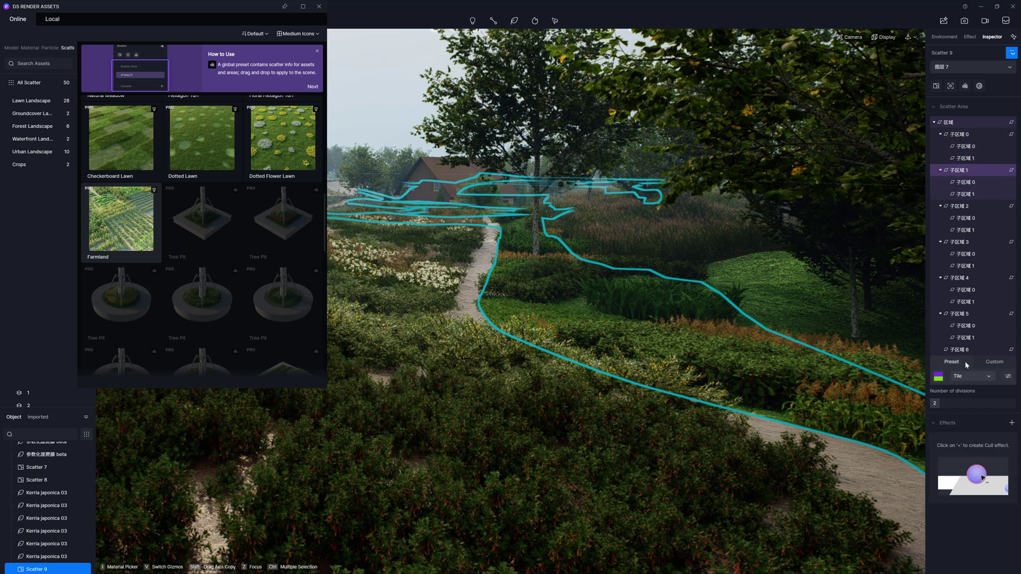